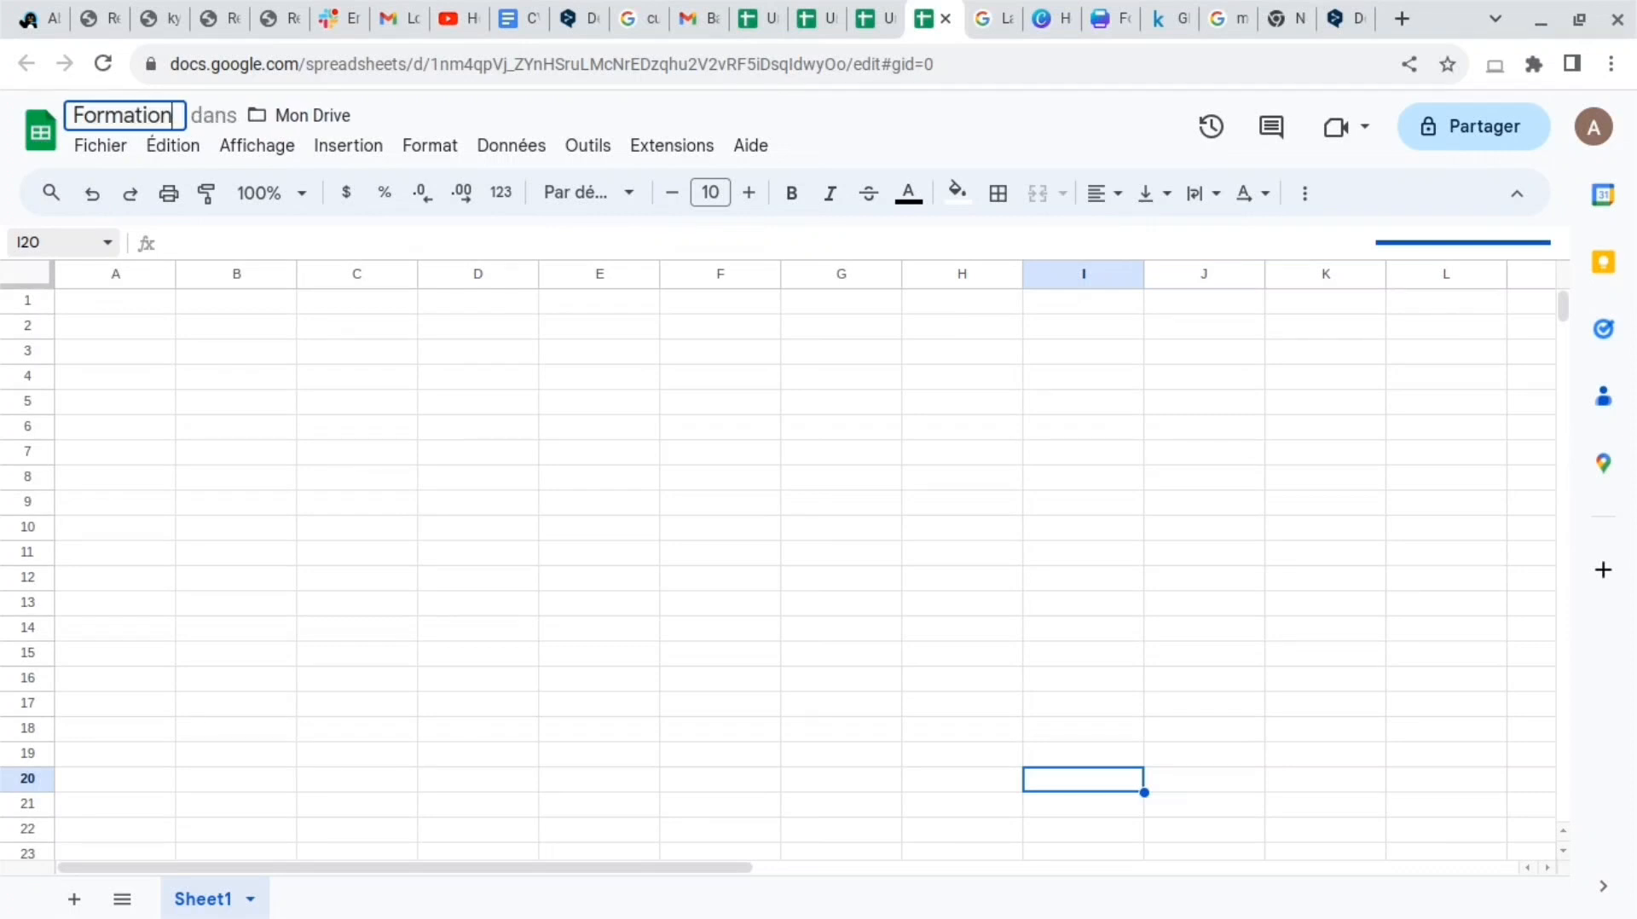
Name the spreadsheet "Formation google sheet"
type("googg")
key("BackSpace")
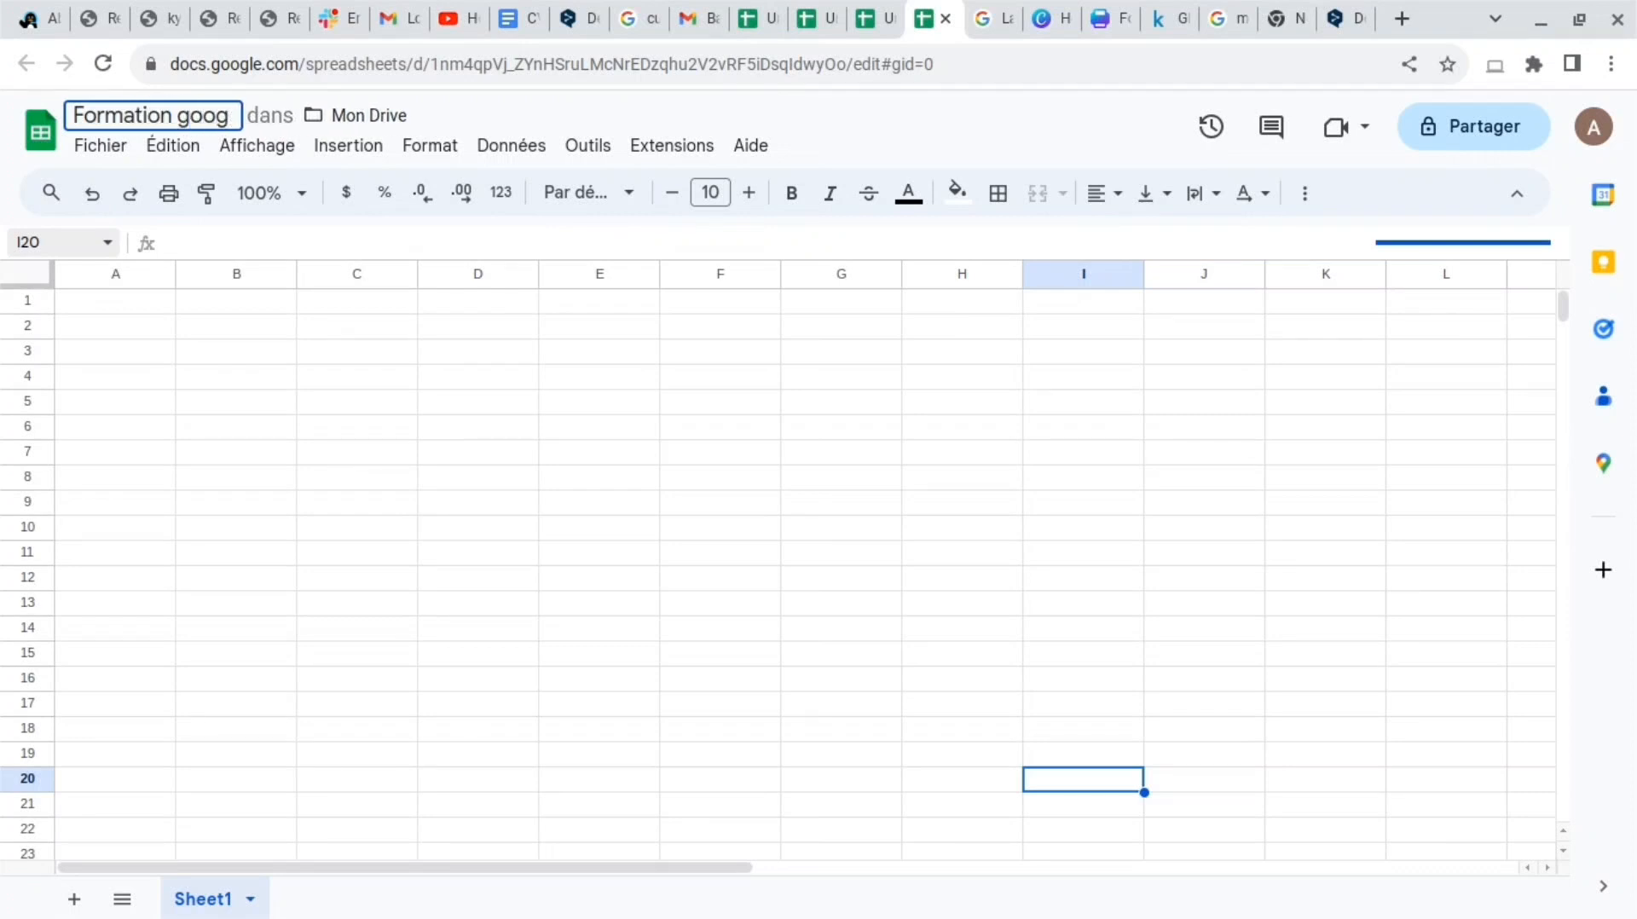
type("le sheet")
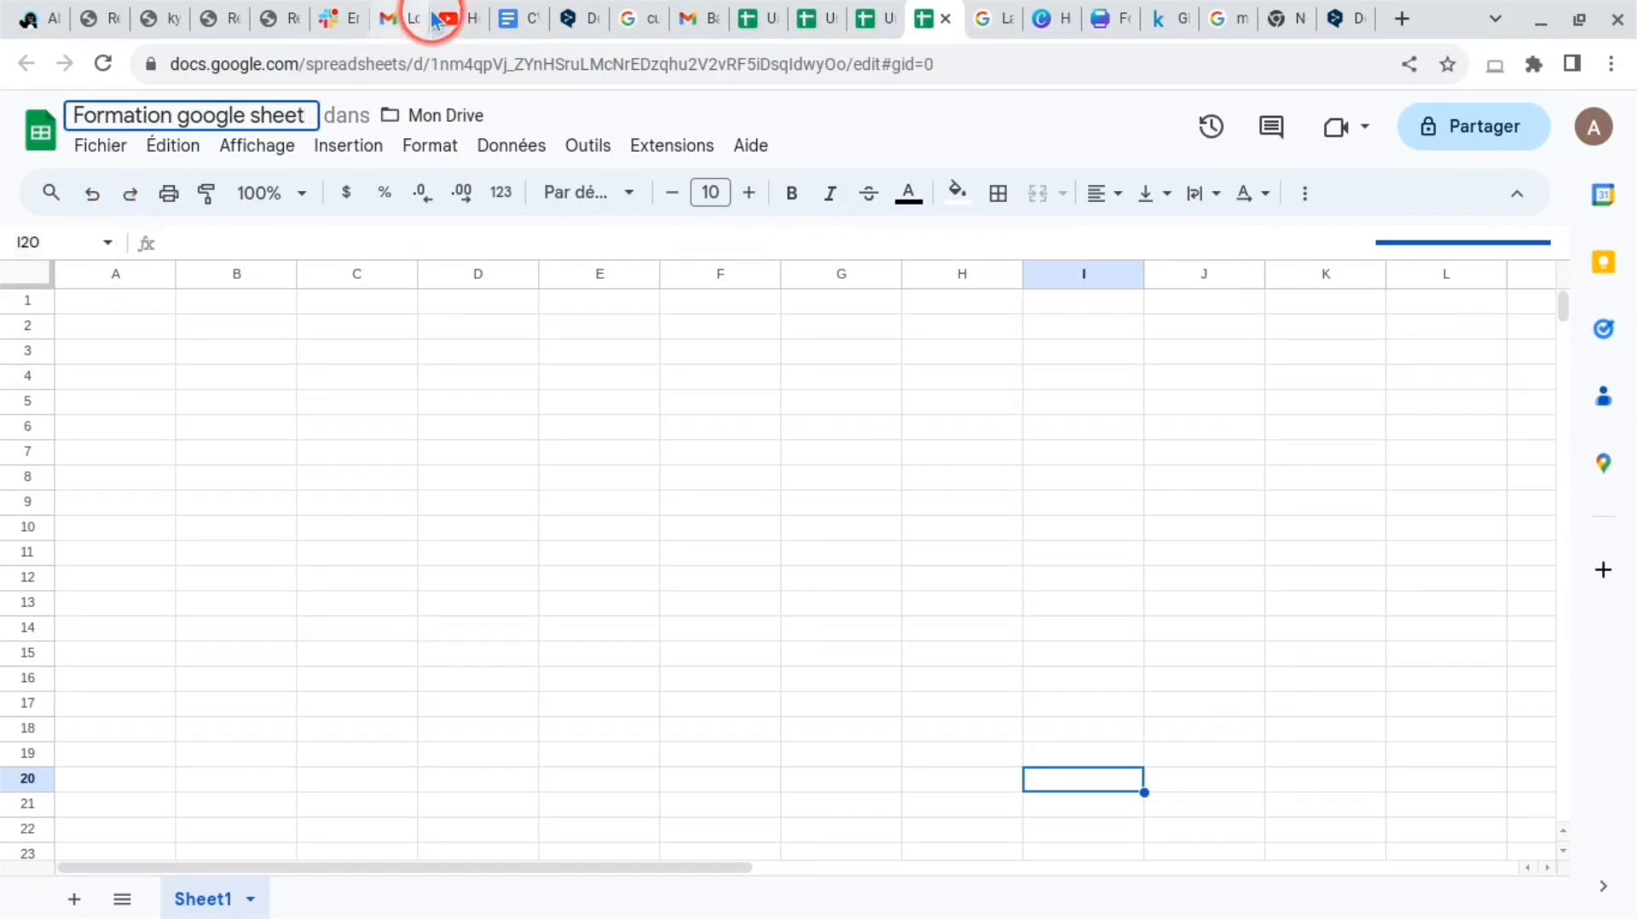
left_click(284, 234)
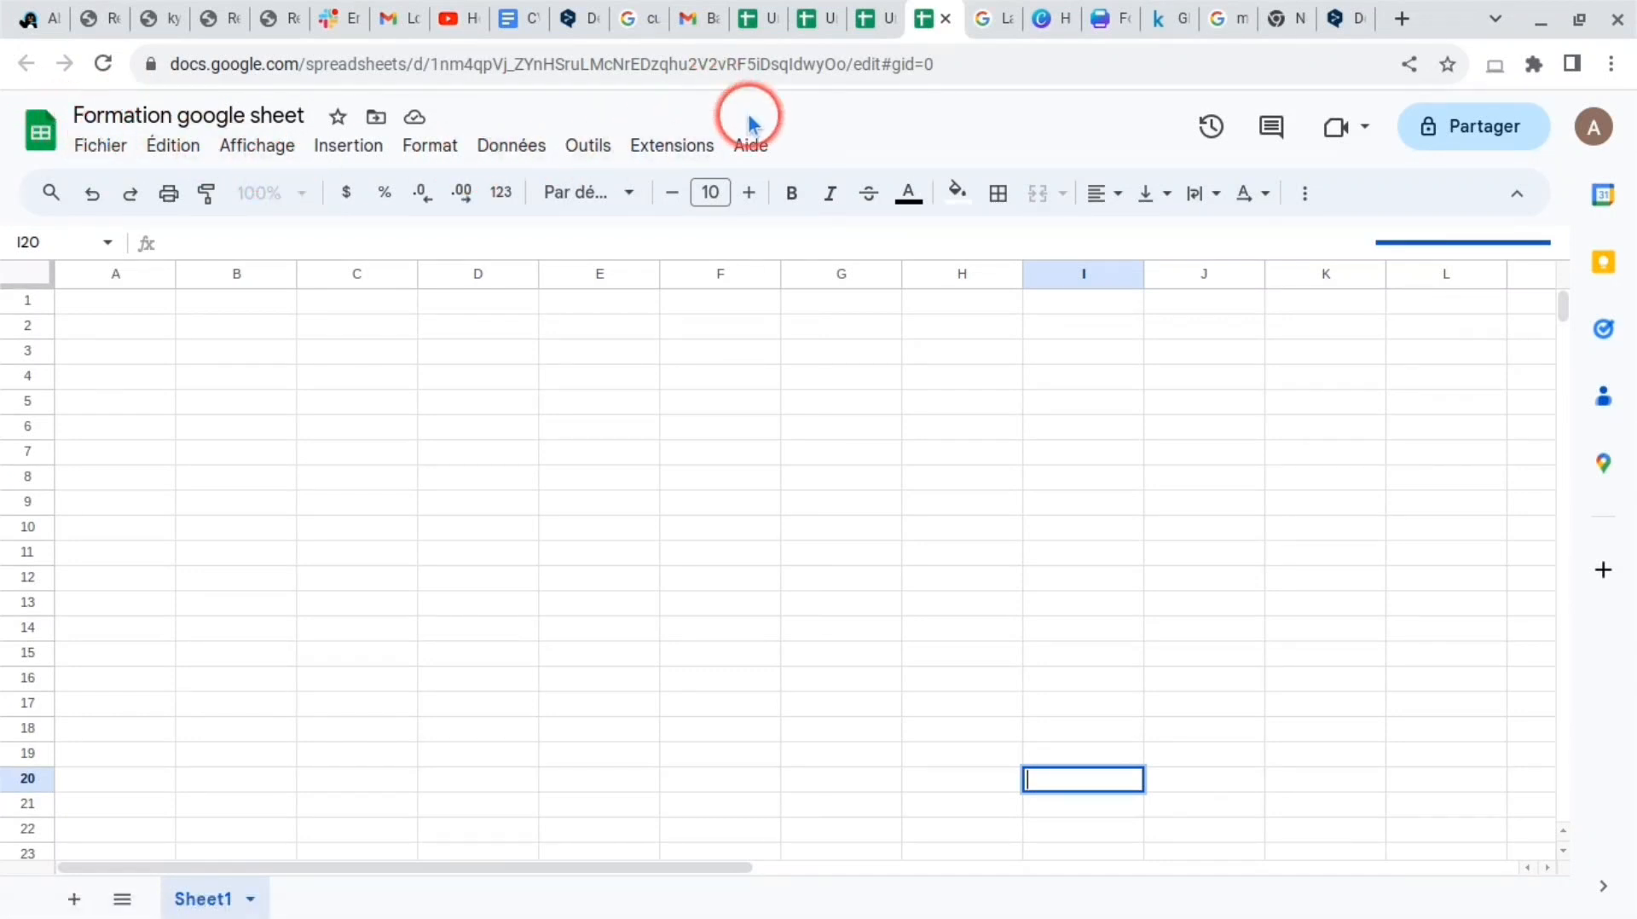
left_click(88, 156)
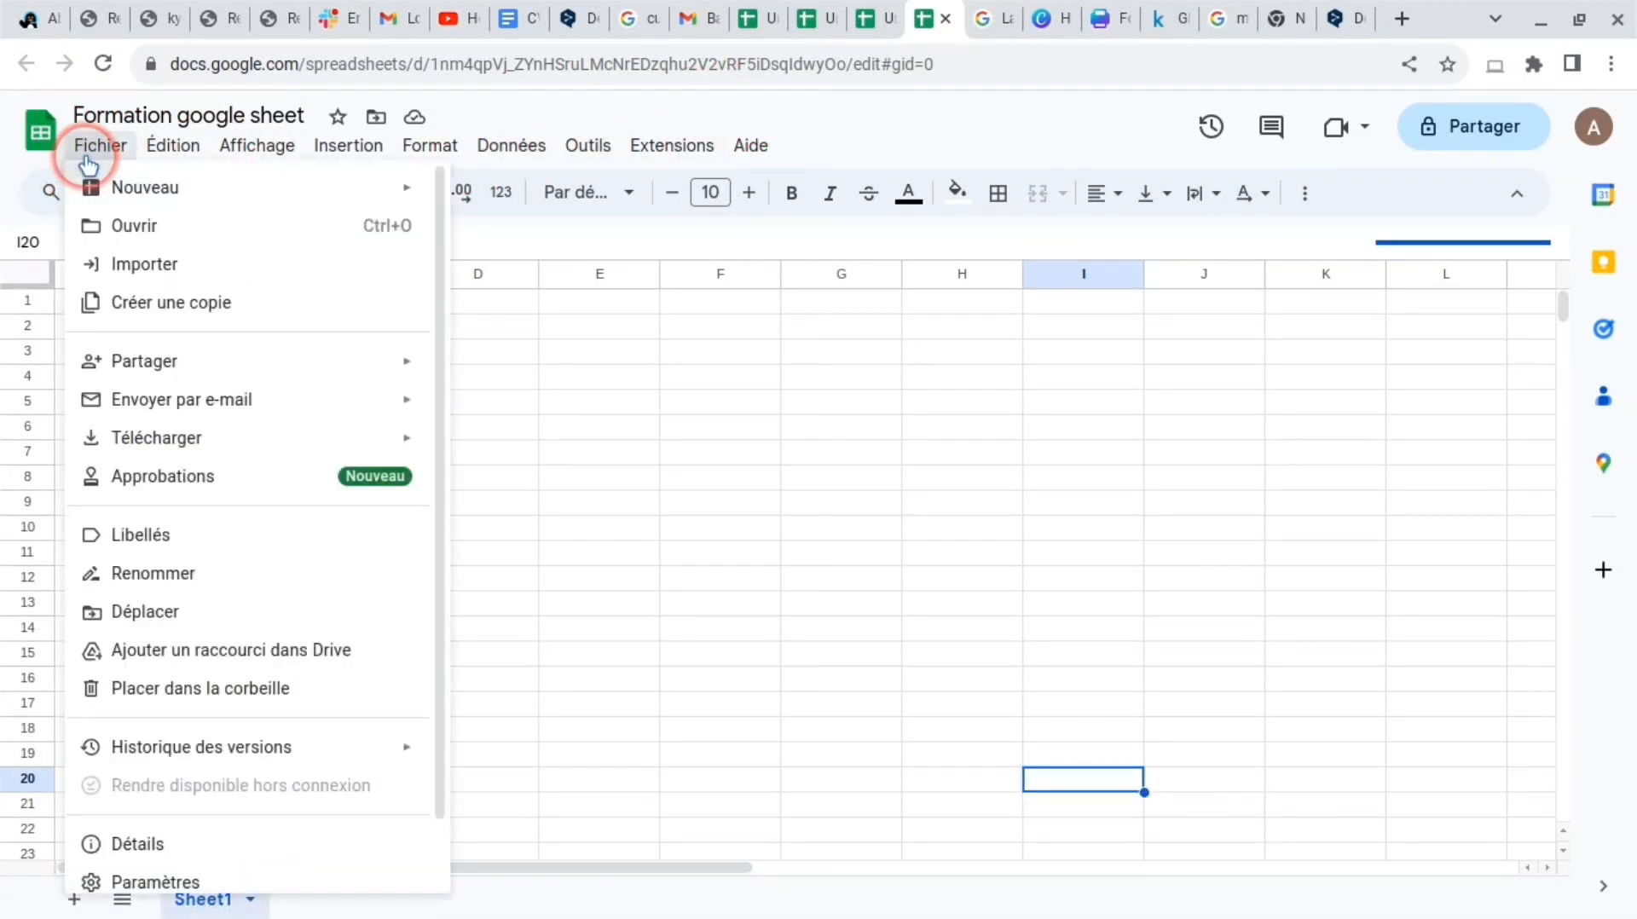
mouse_move(219, 150)
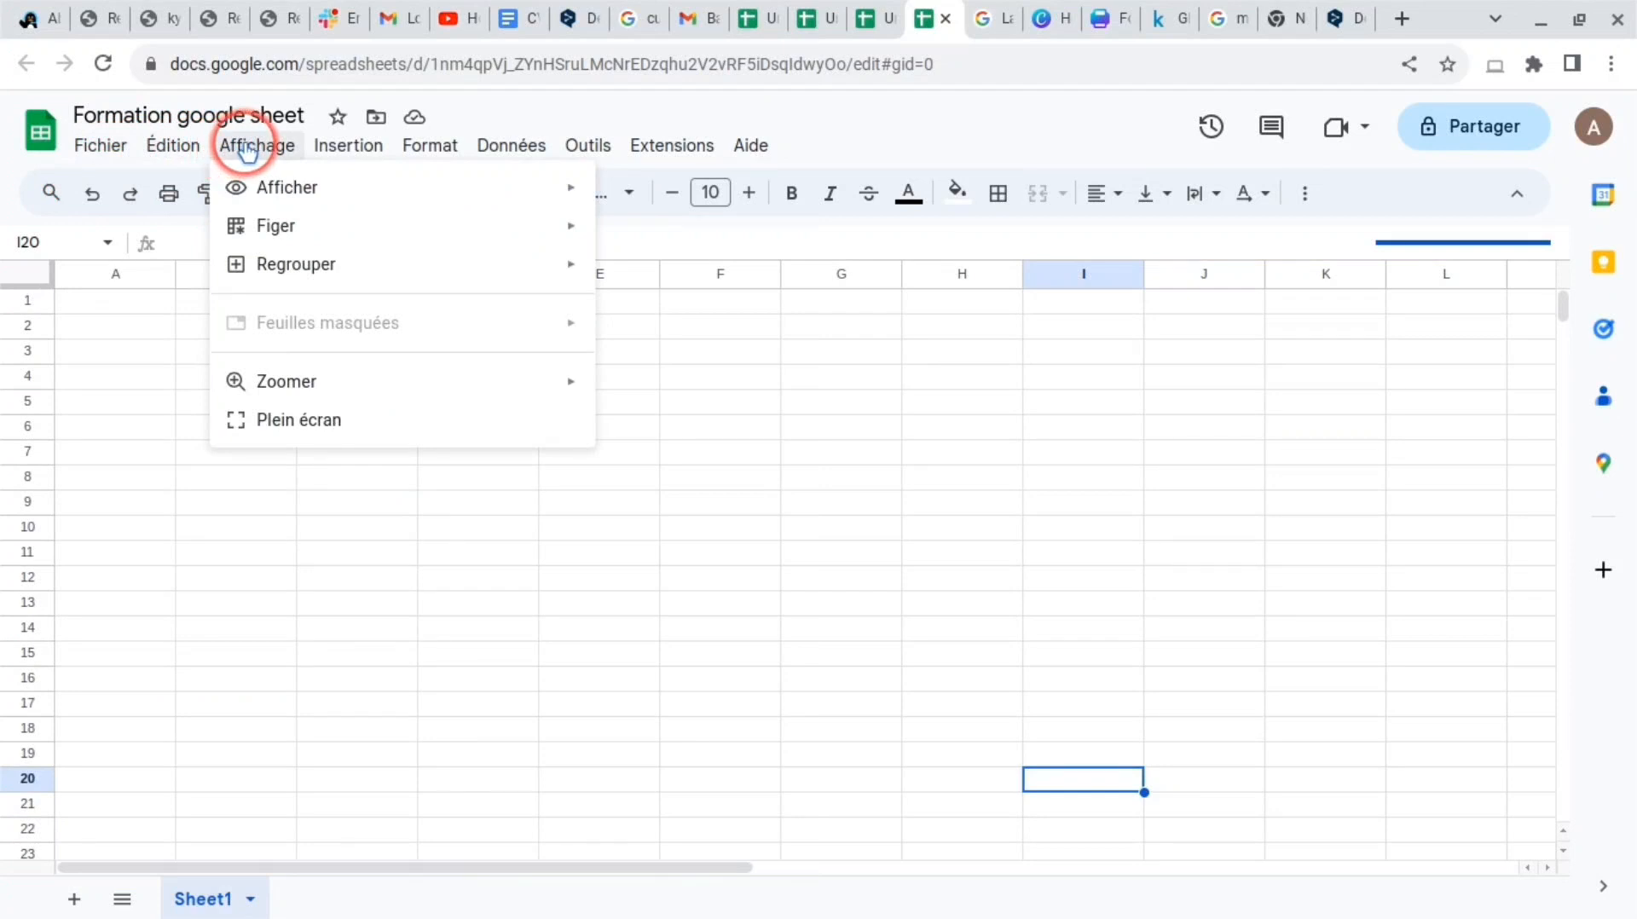
mouse_move(489, 150)
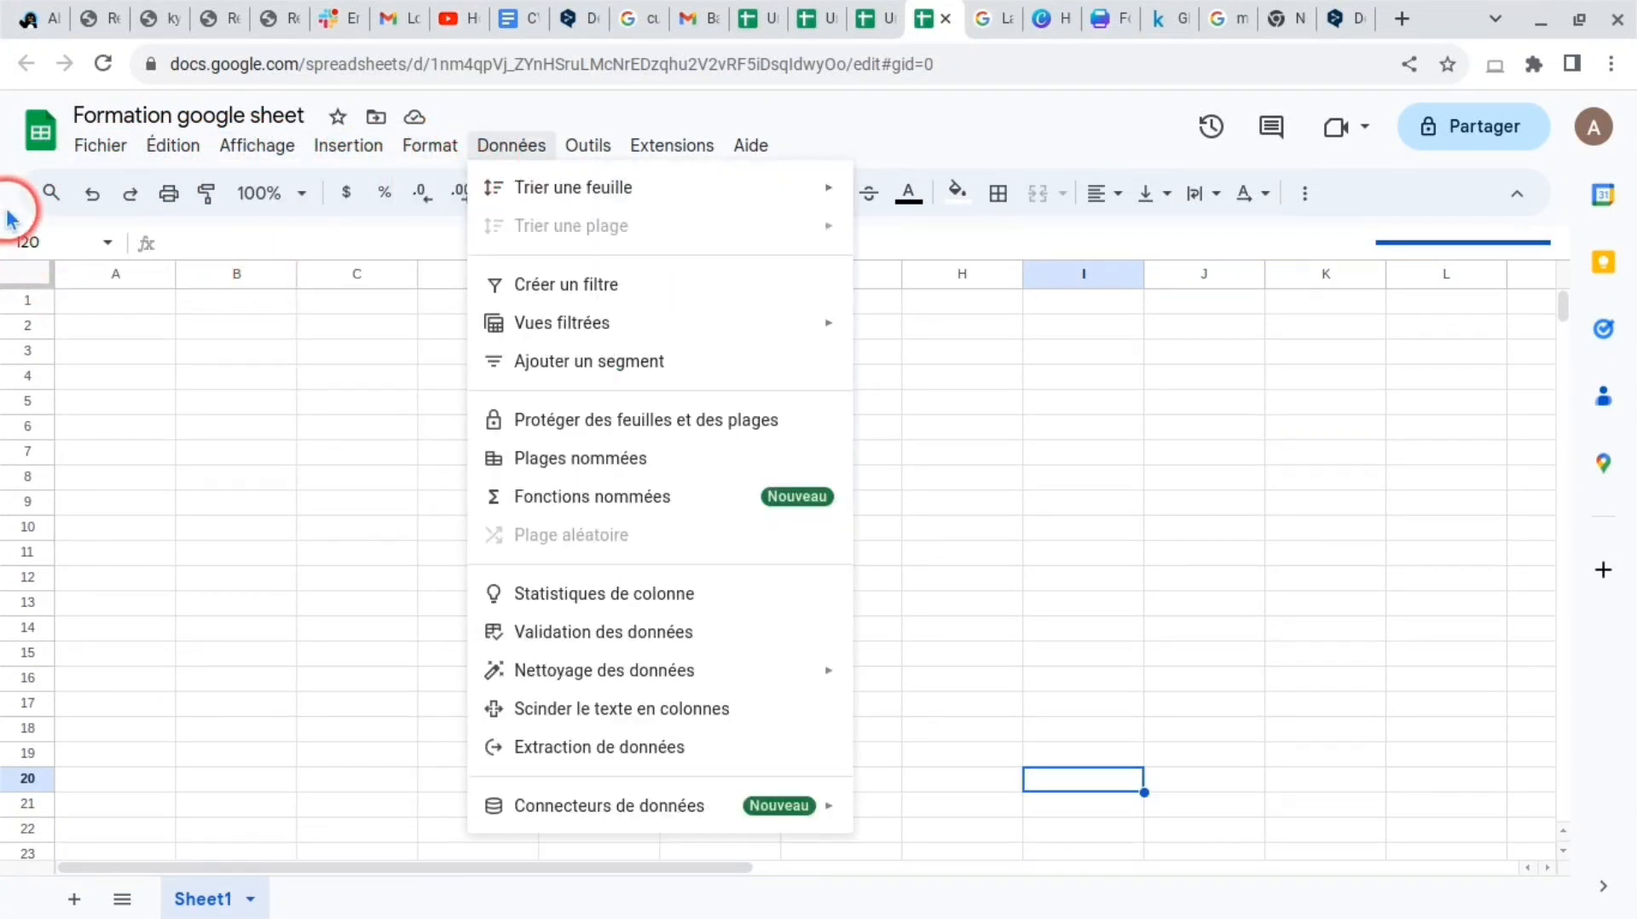
left_click(1254, 217)
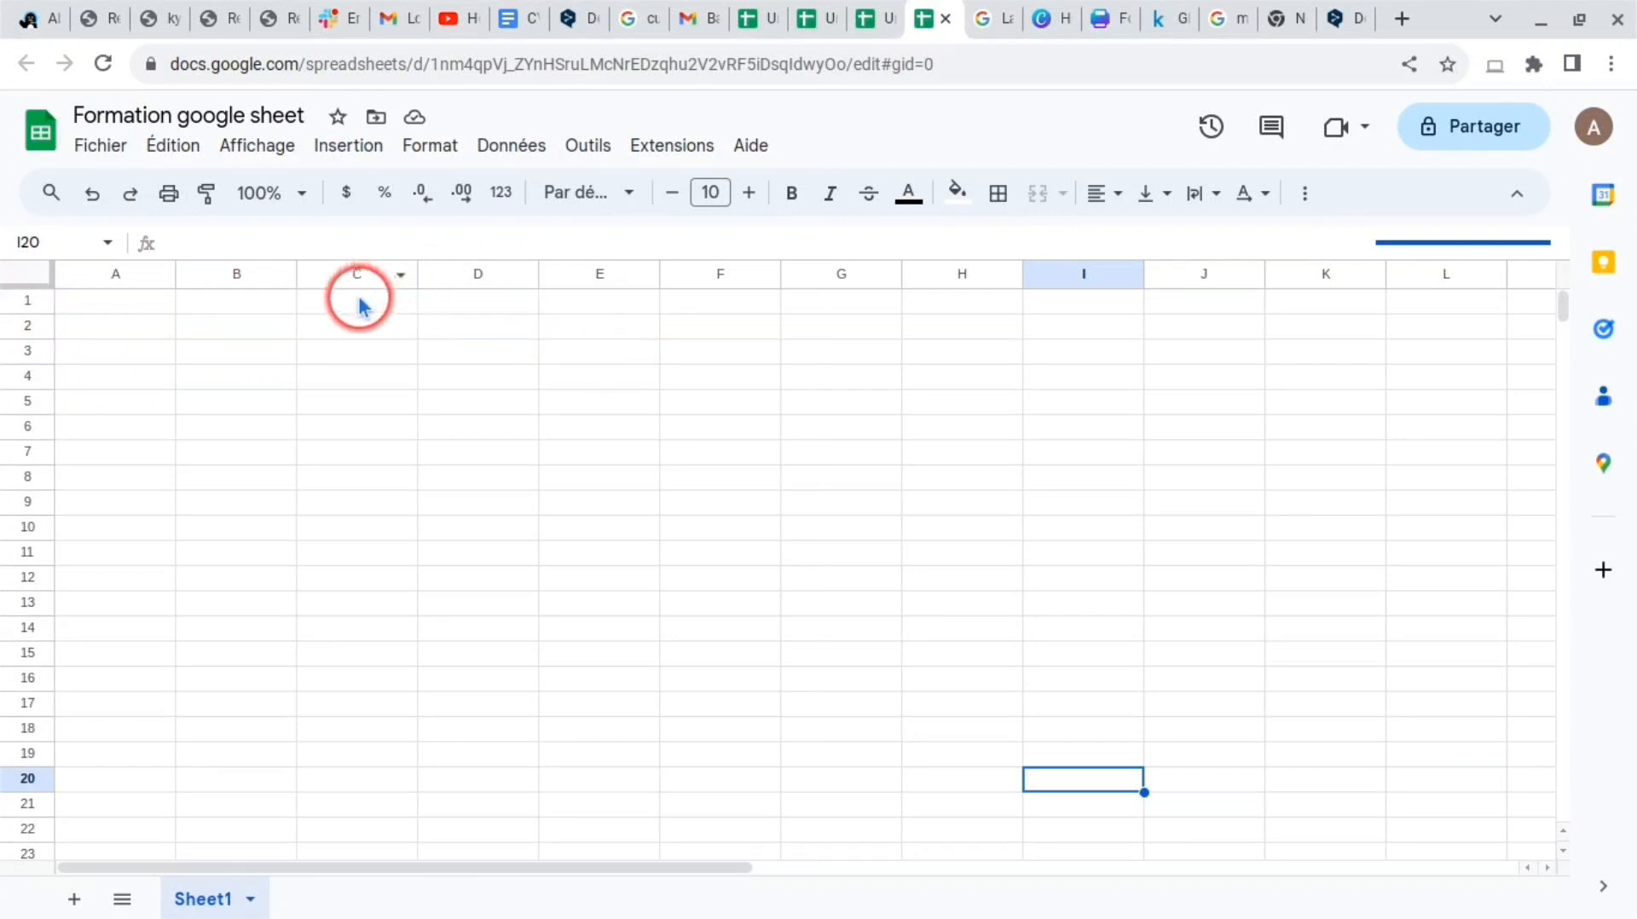
Select the whole of row 1 and the whole of column A to examine how rows and columns are laid out
left_click(132, 275)
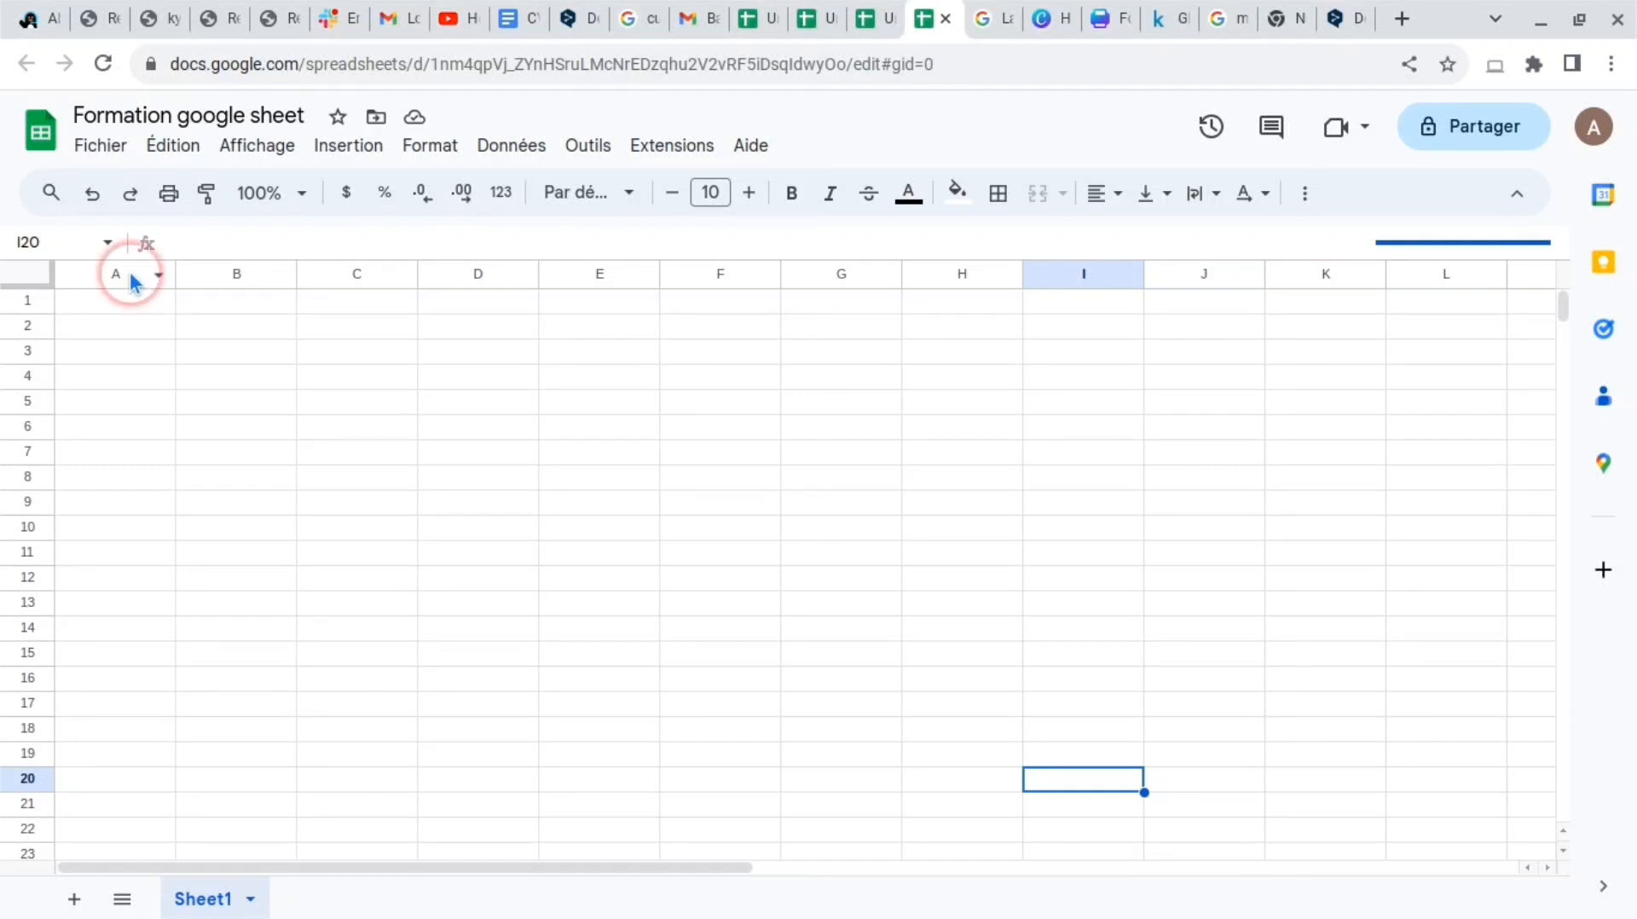
left_click(23, 302)
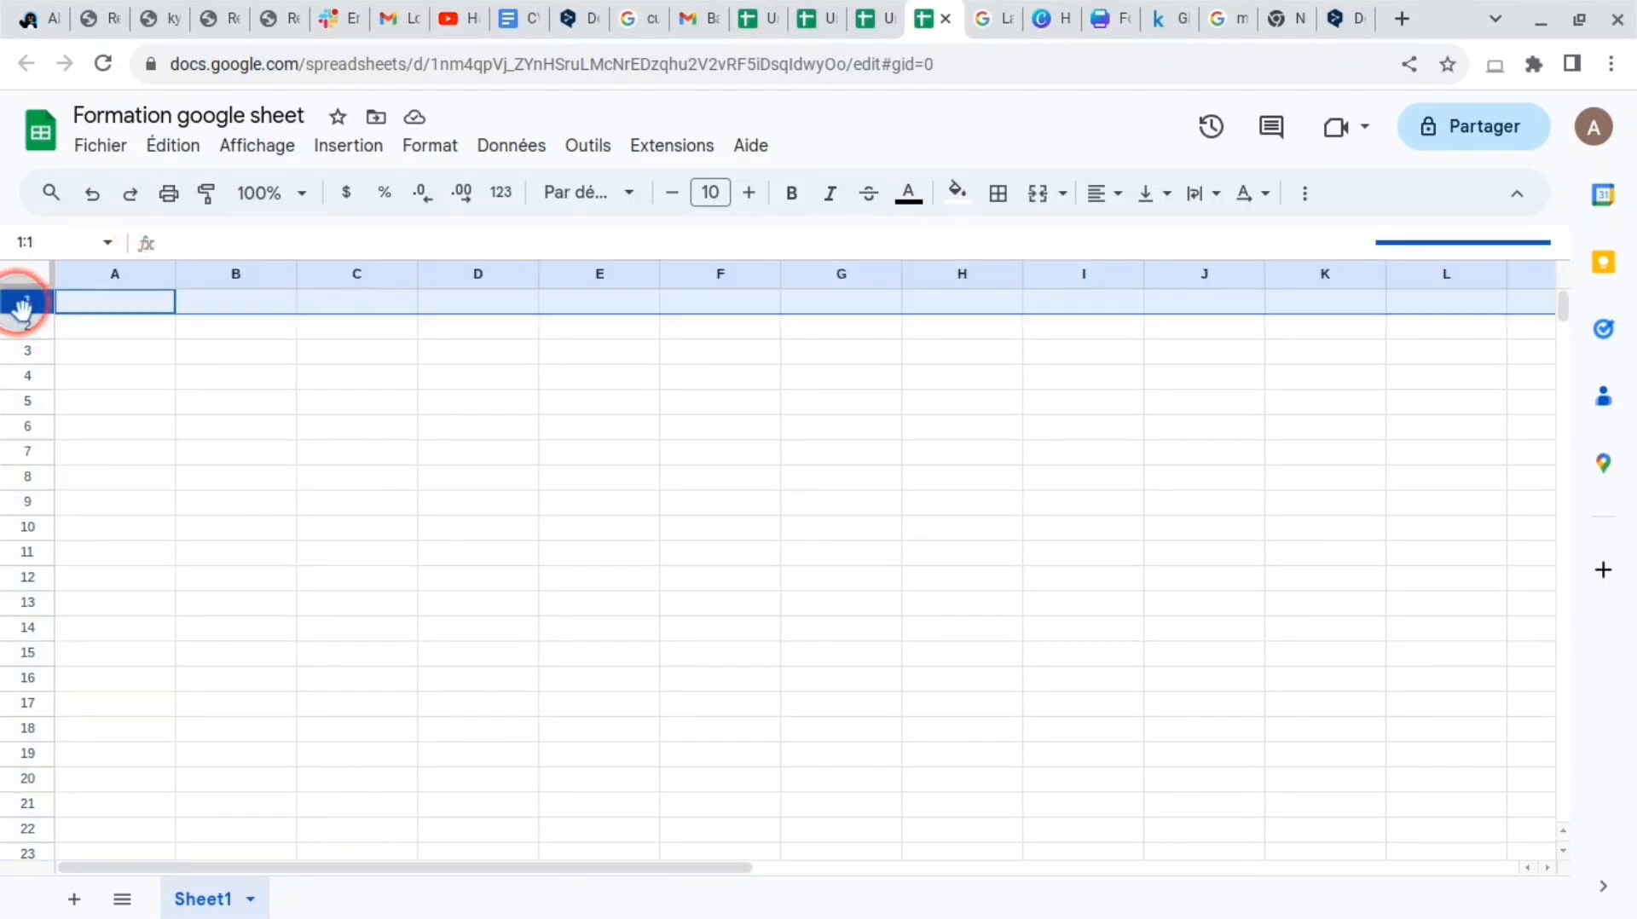
left_click(103, 275)
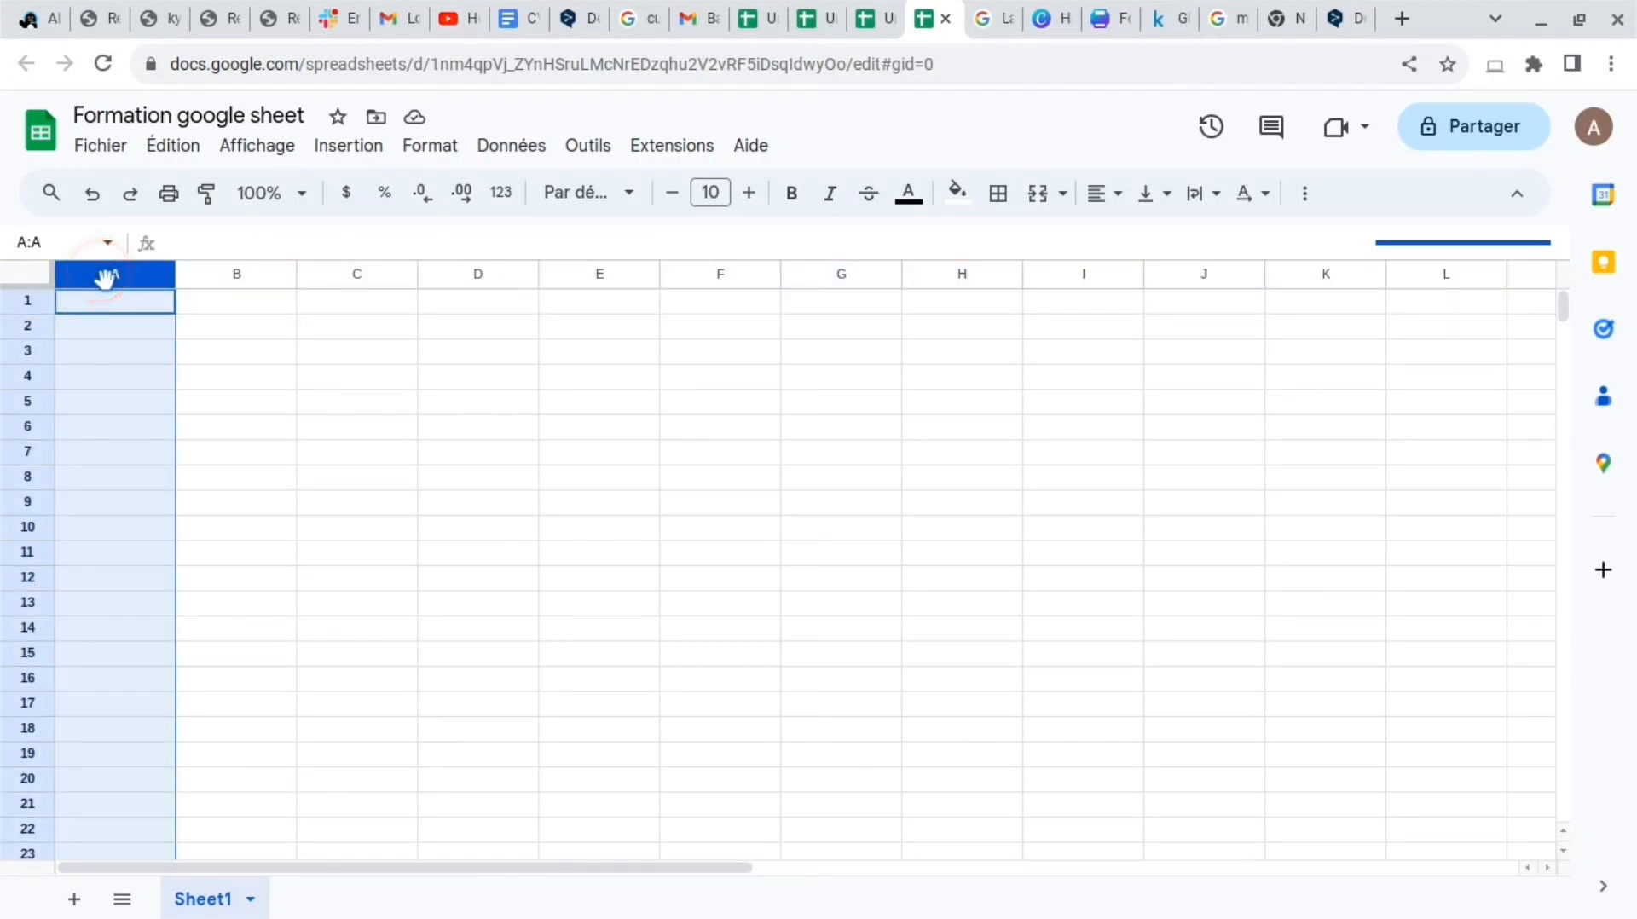
left_click(18, 302)
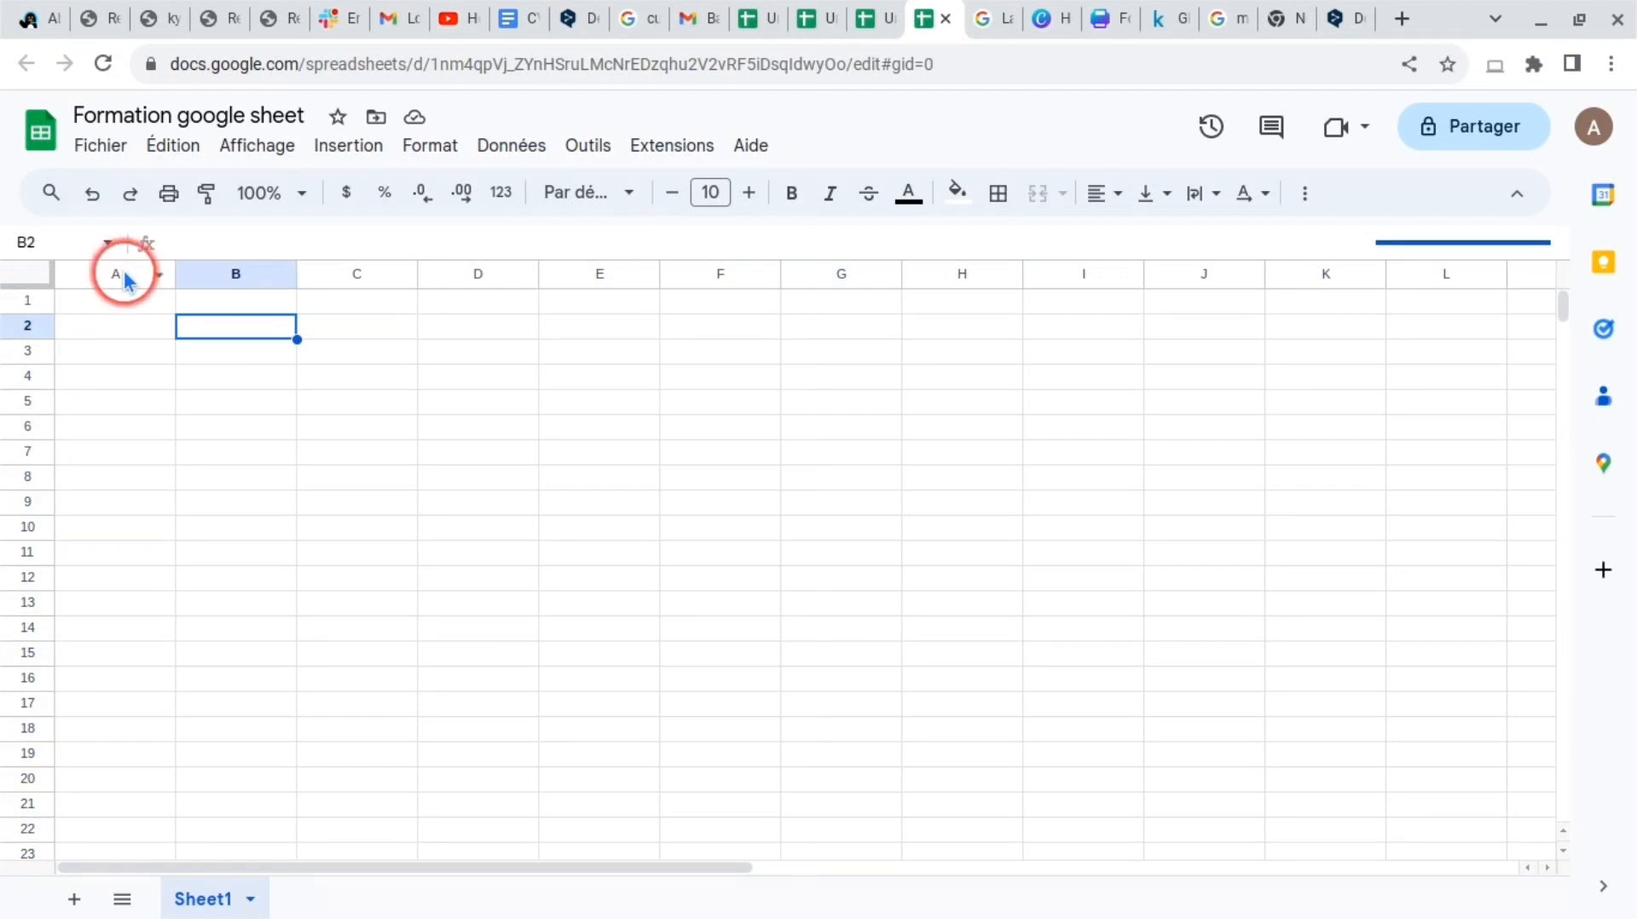
Select cells A1, A2, A3 and B3 in turn to examine their cell references
left_click(117, 303)
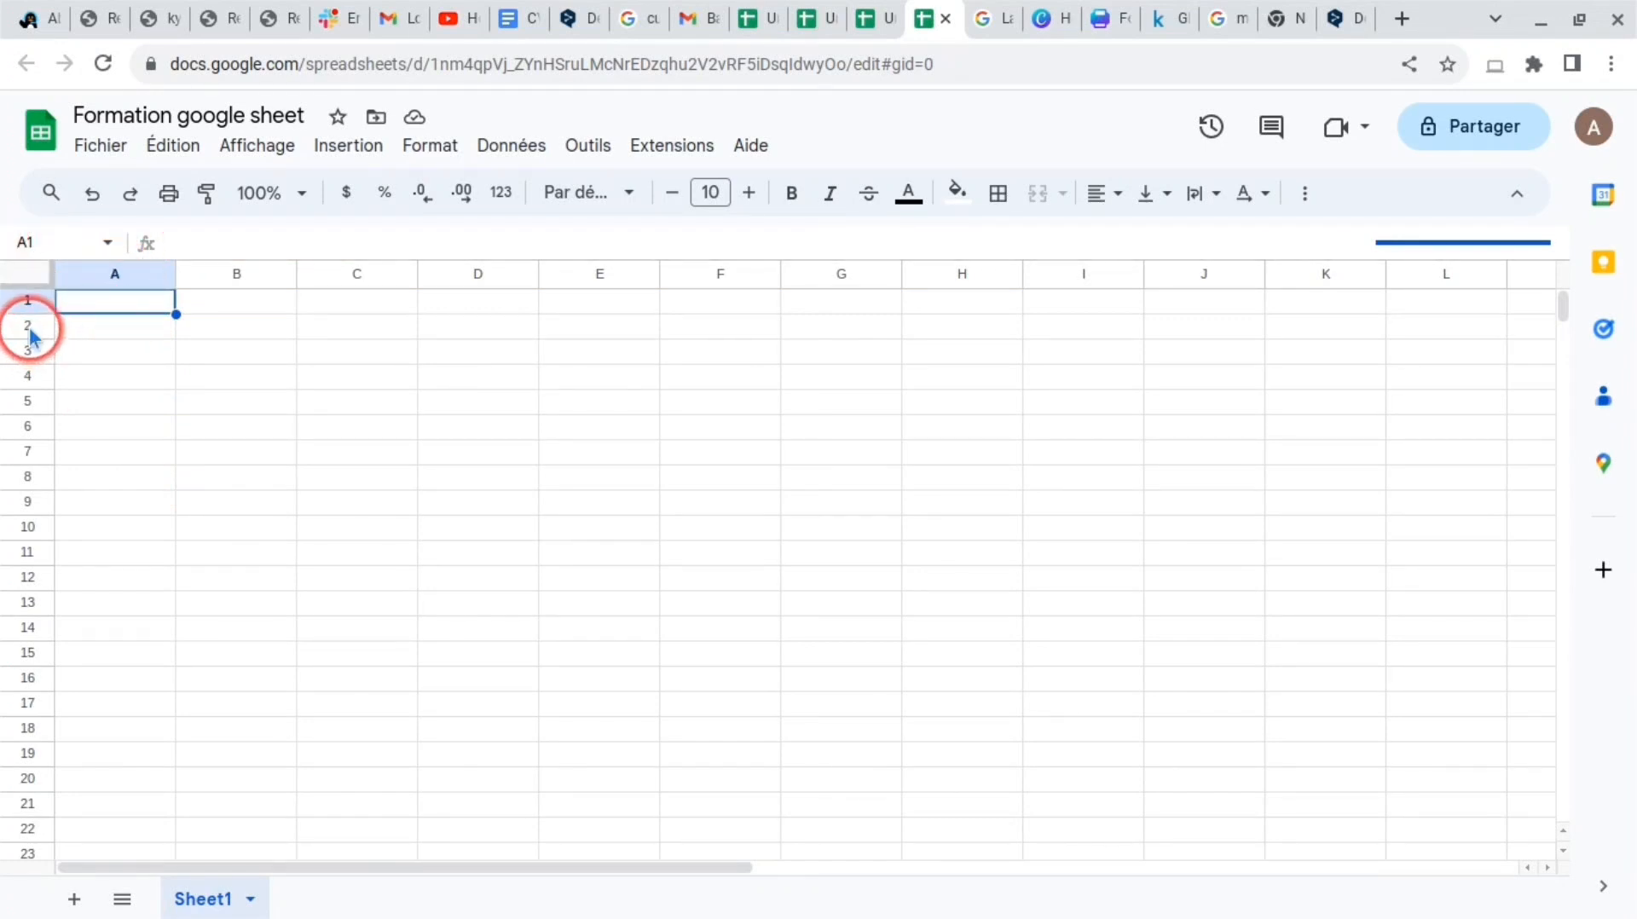
left_click(81, 328)
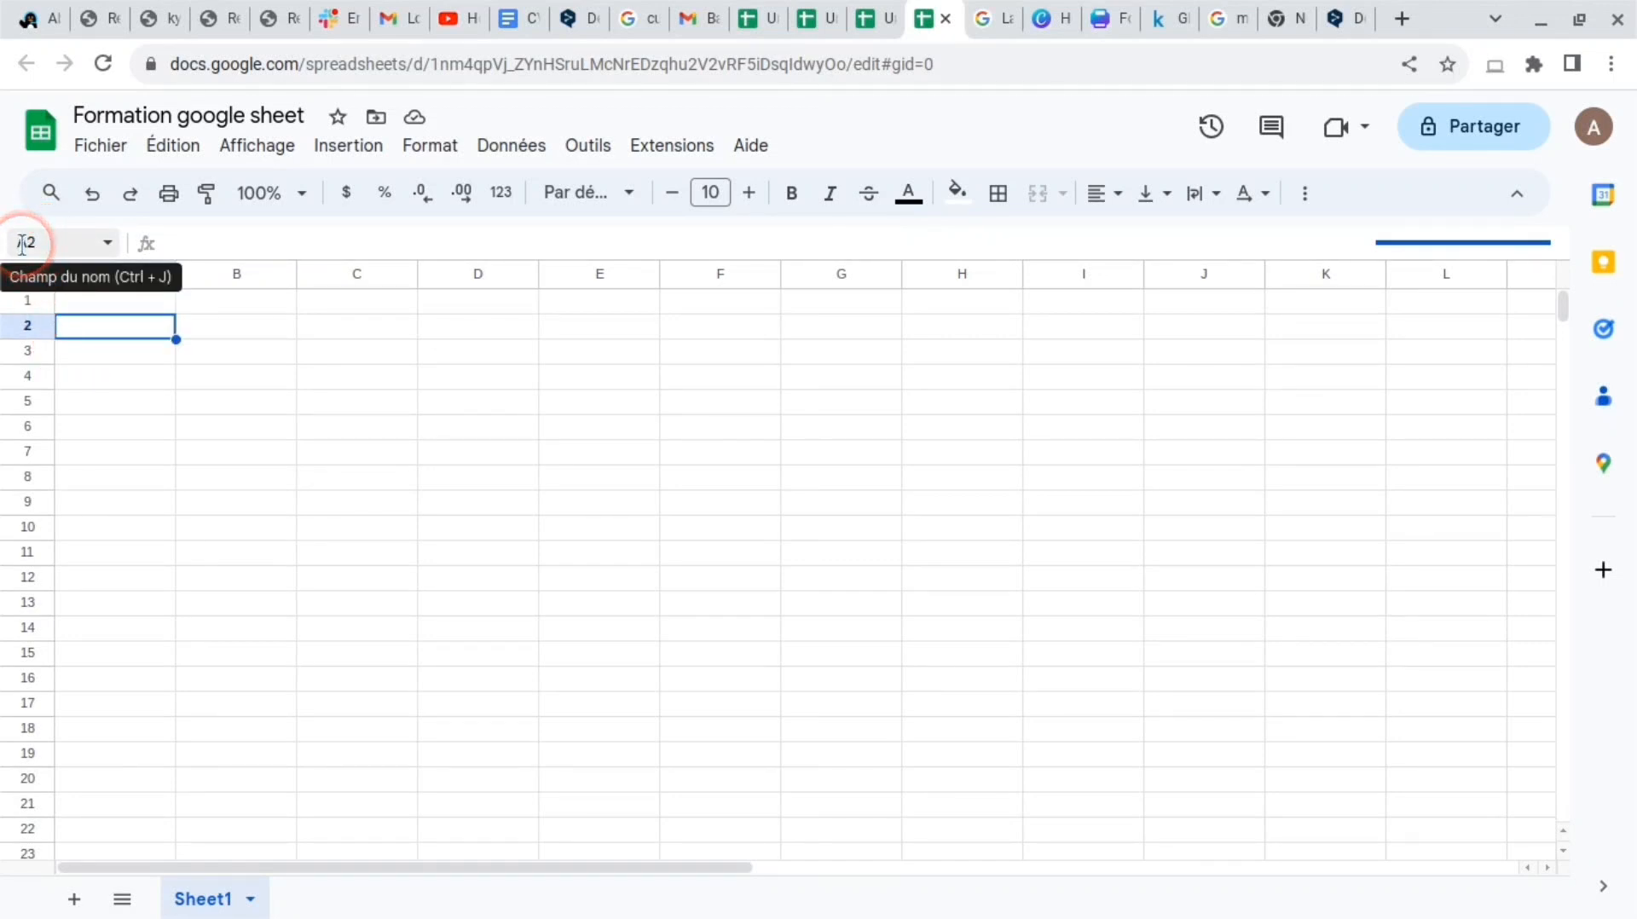
left_click(99, 351)
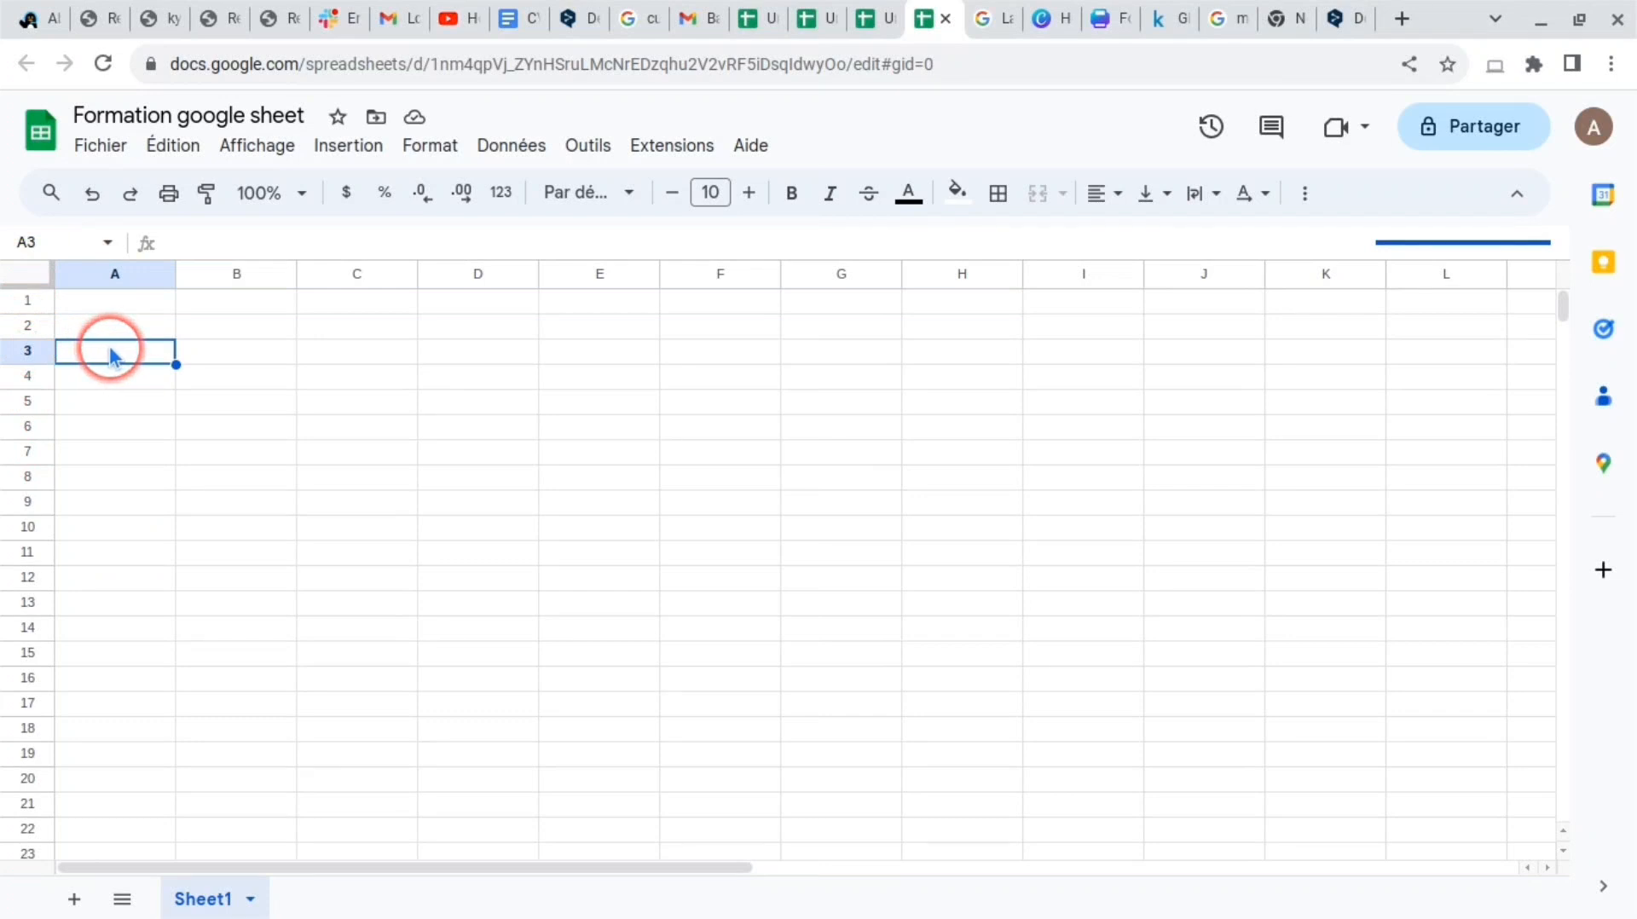
left_click(230, 364)
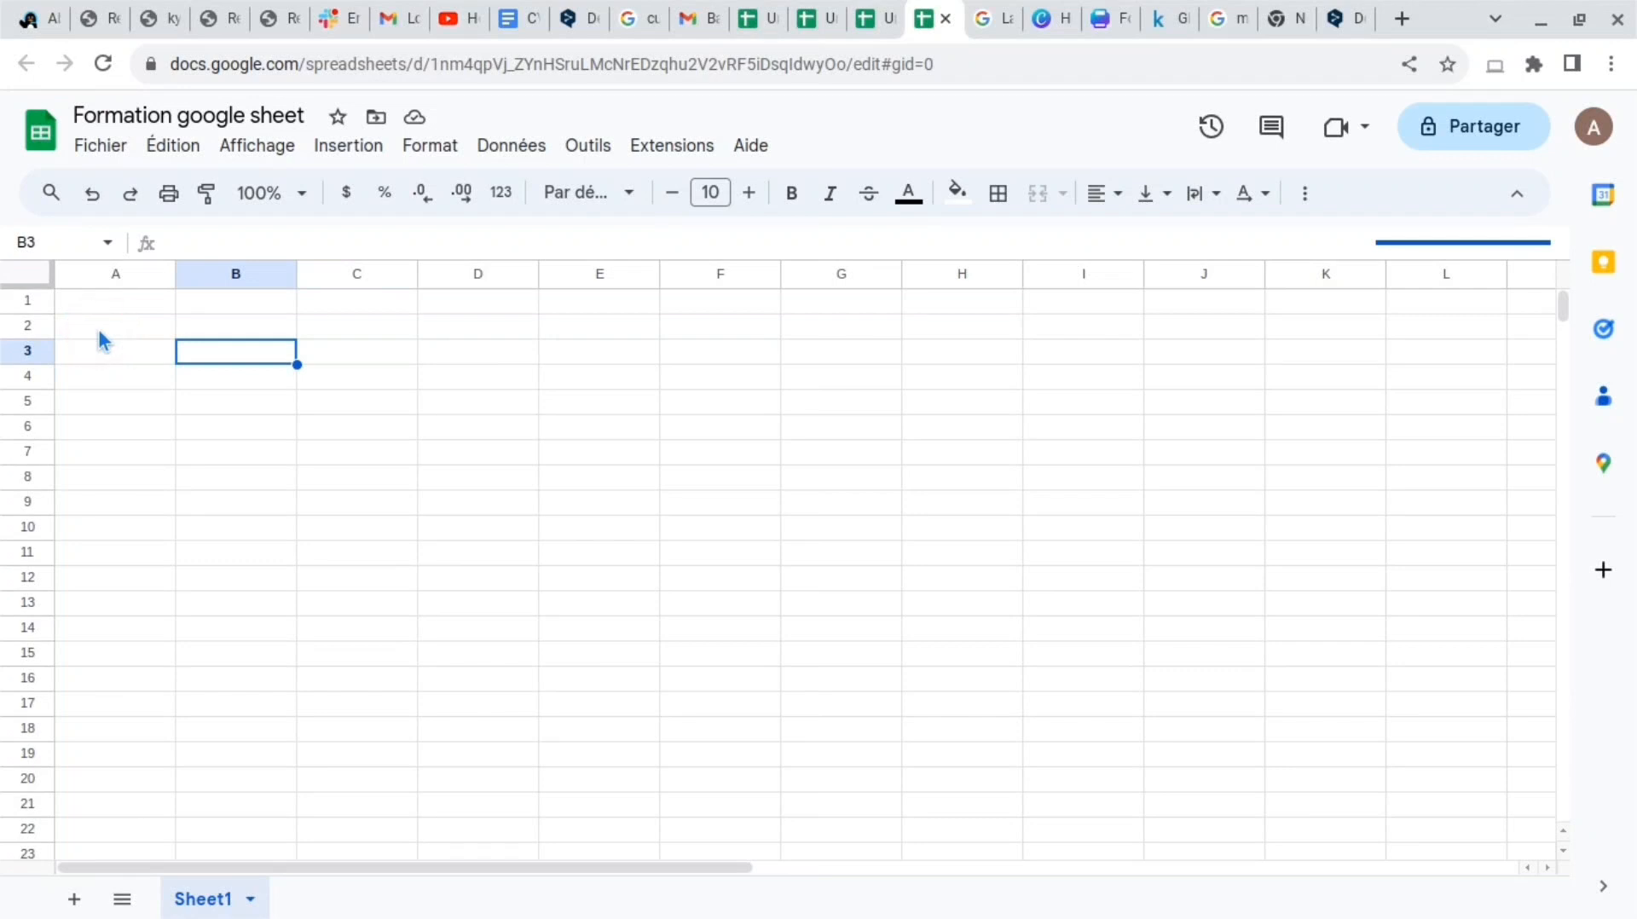
left_click(1466, 133)
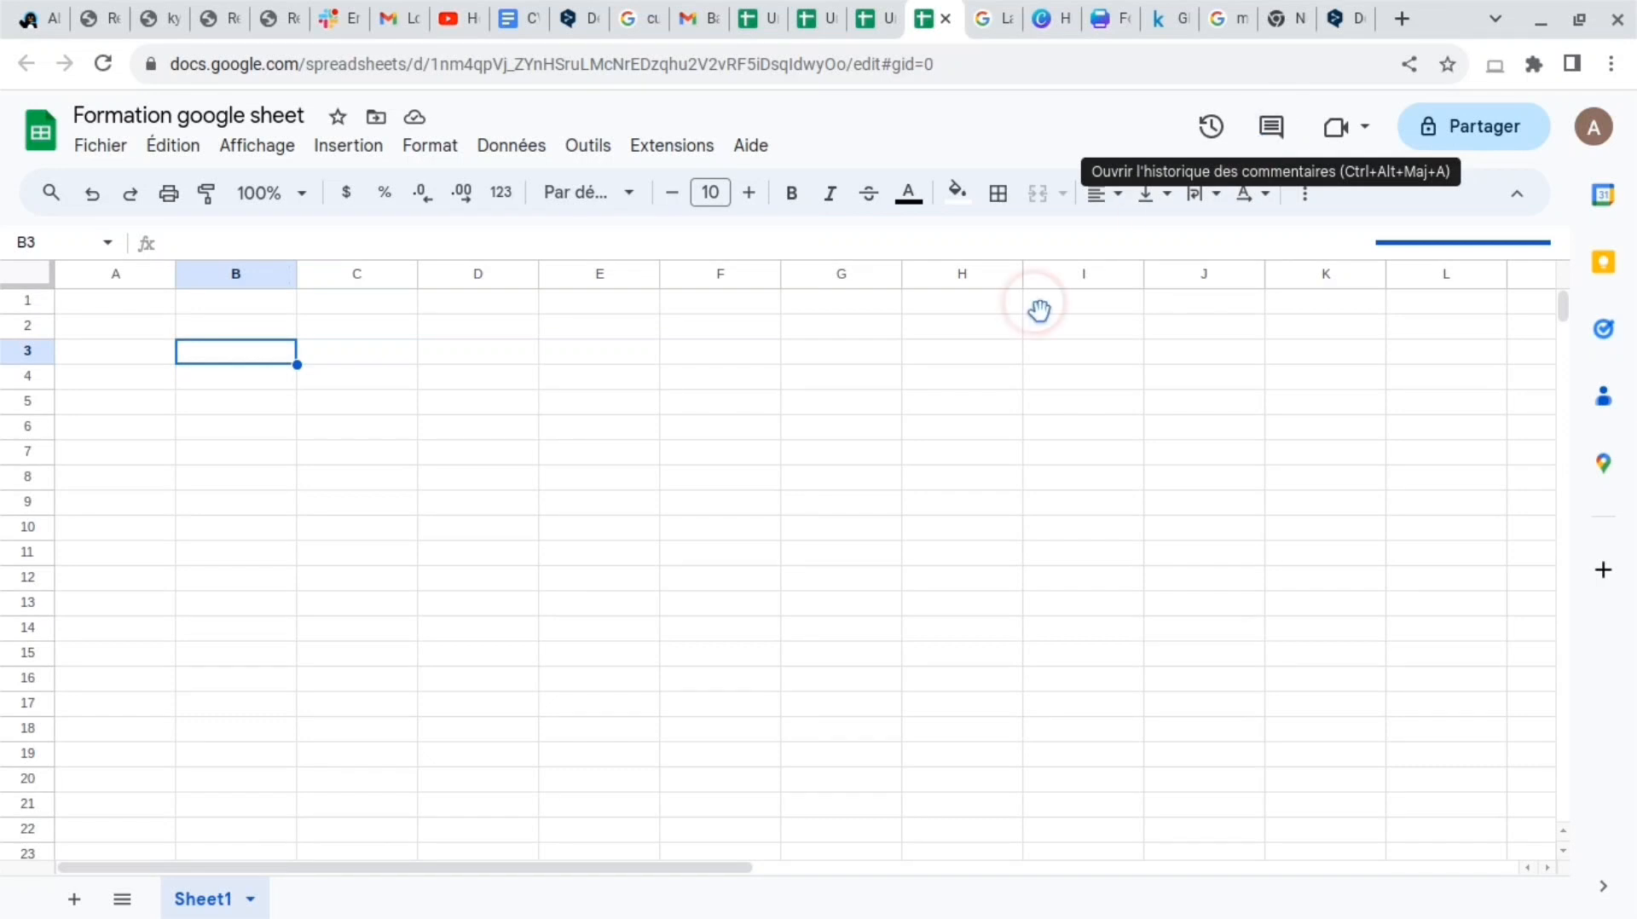
left_click(190, 900)
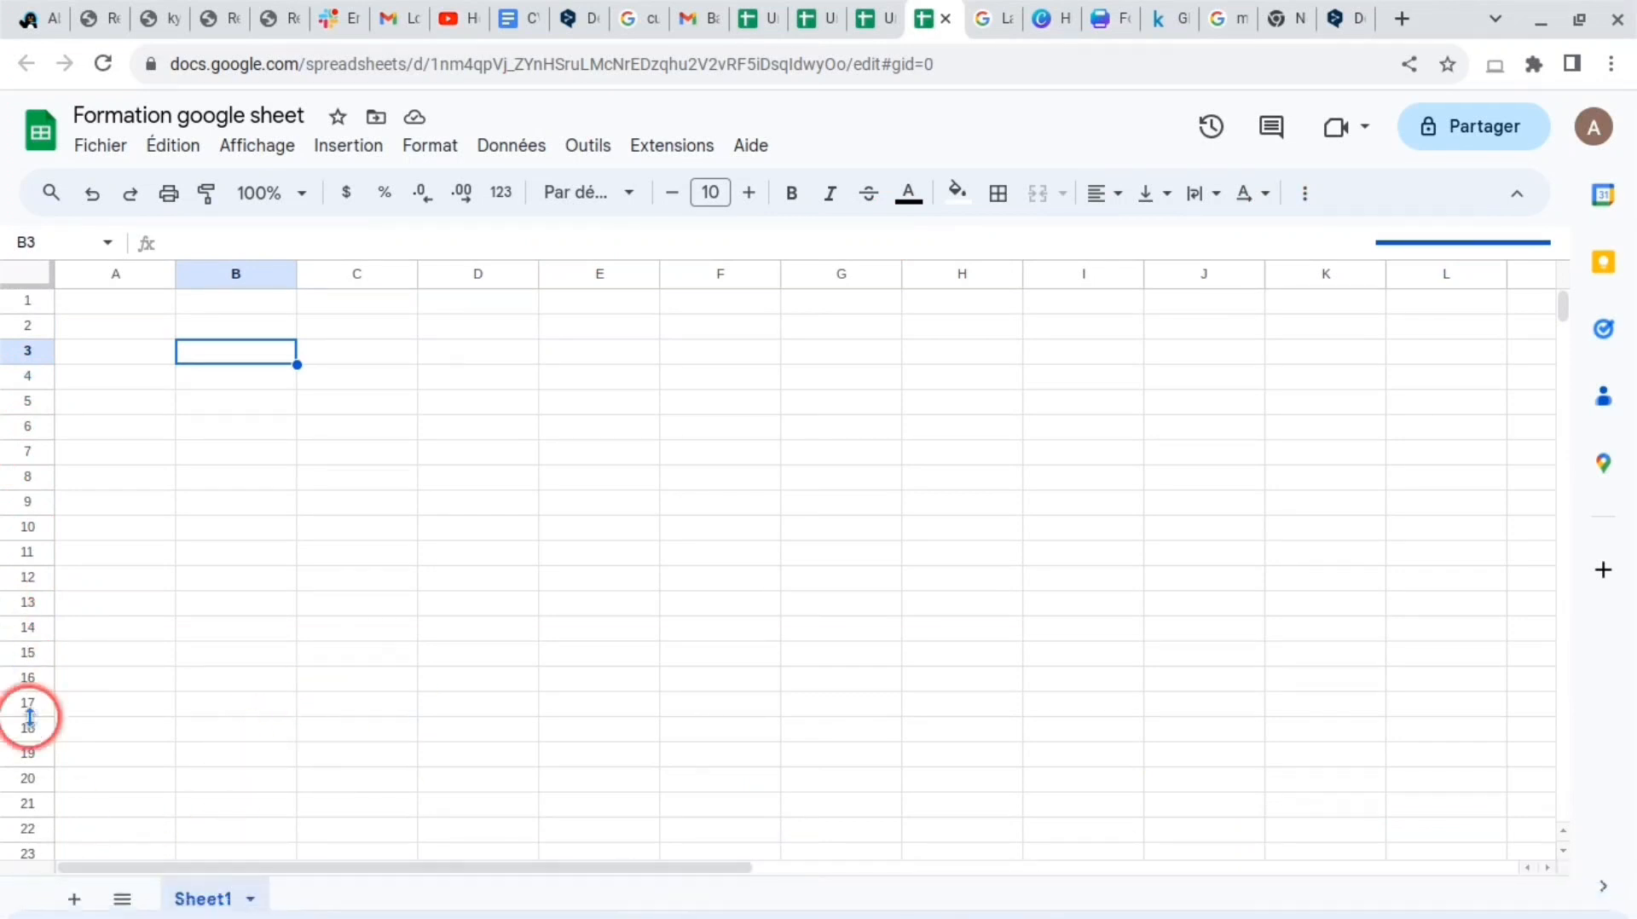
left_click(17, 305)
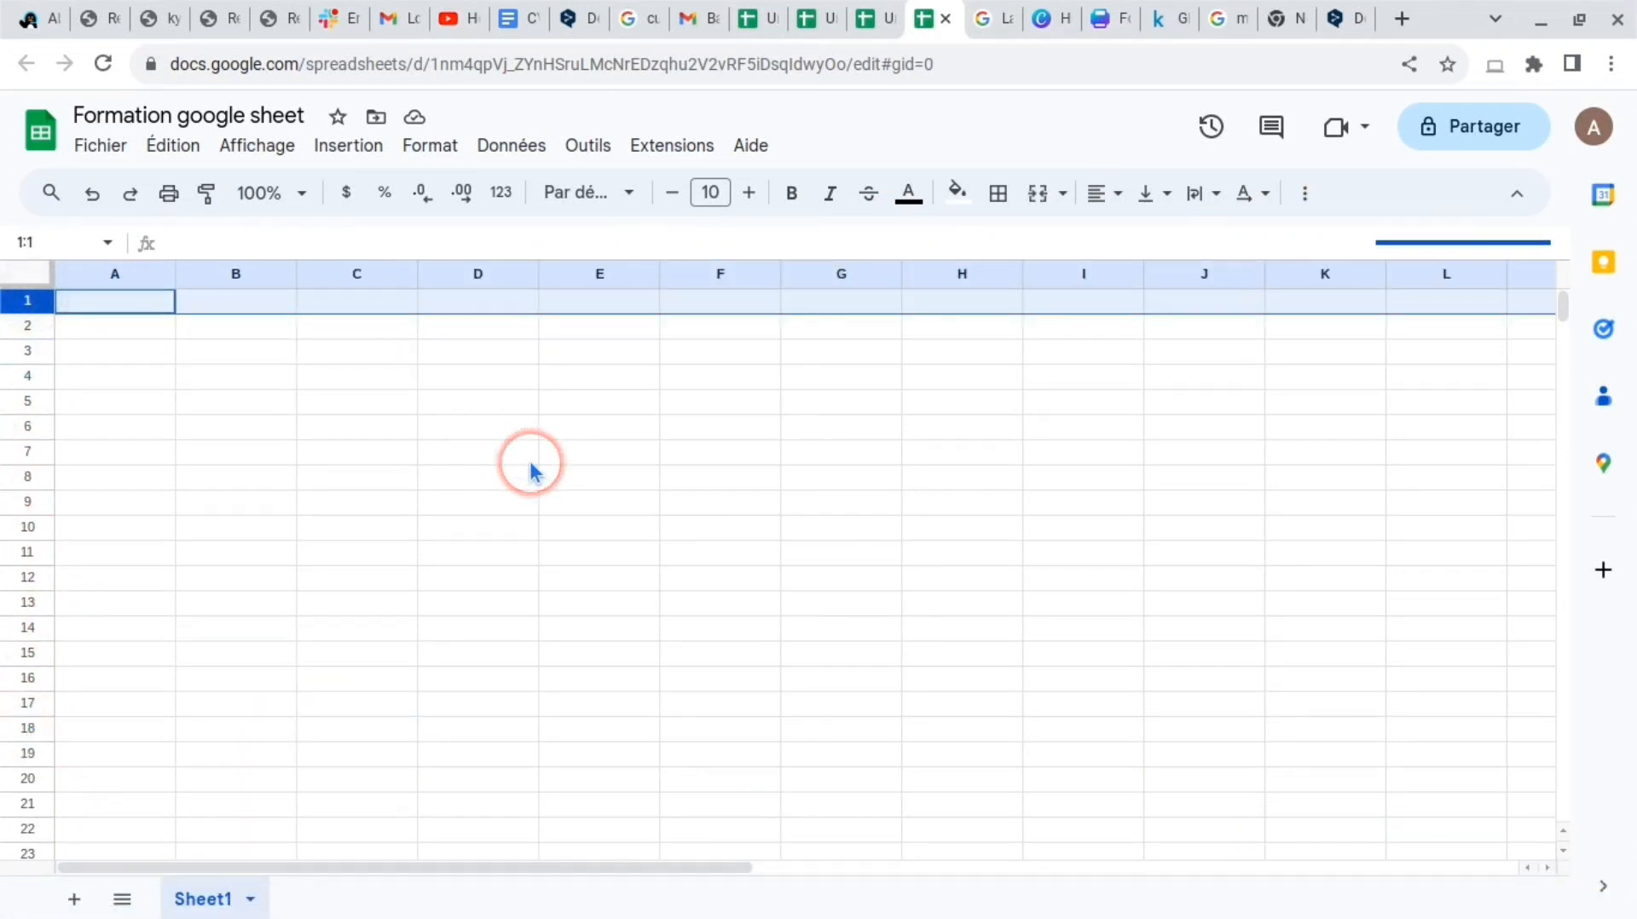
left_click(219, 729)
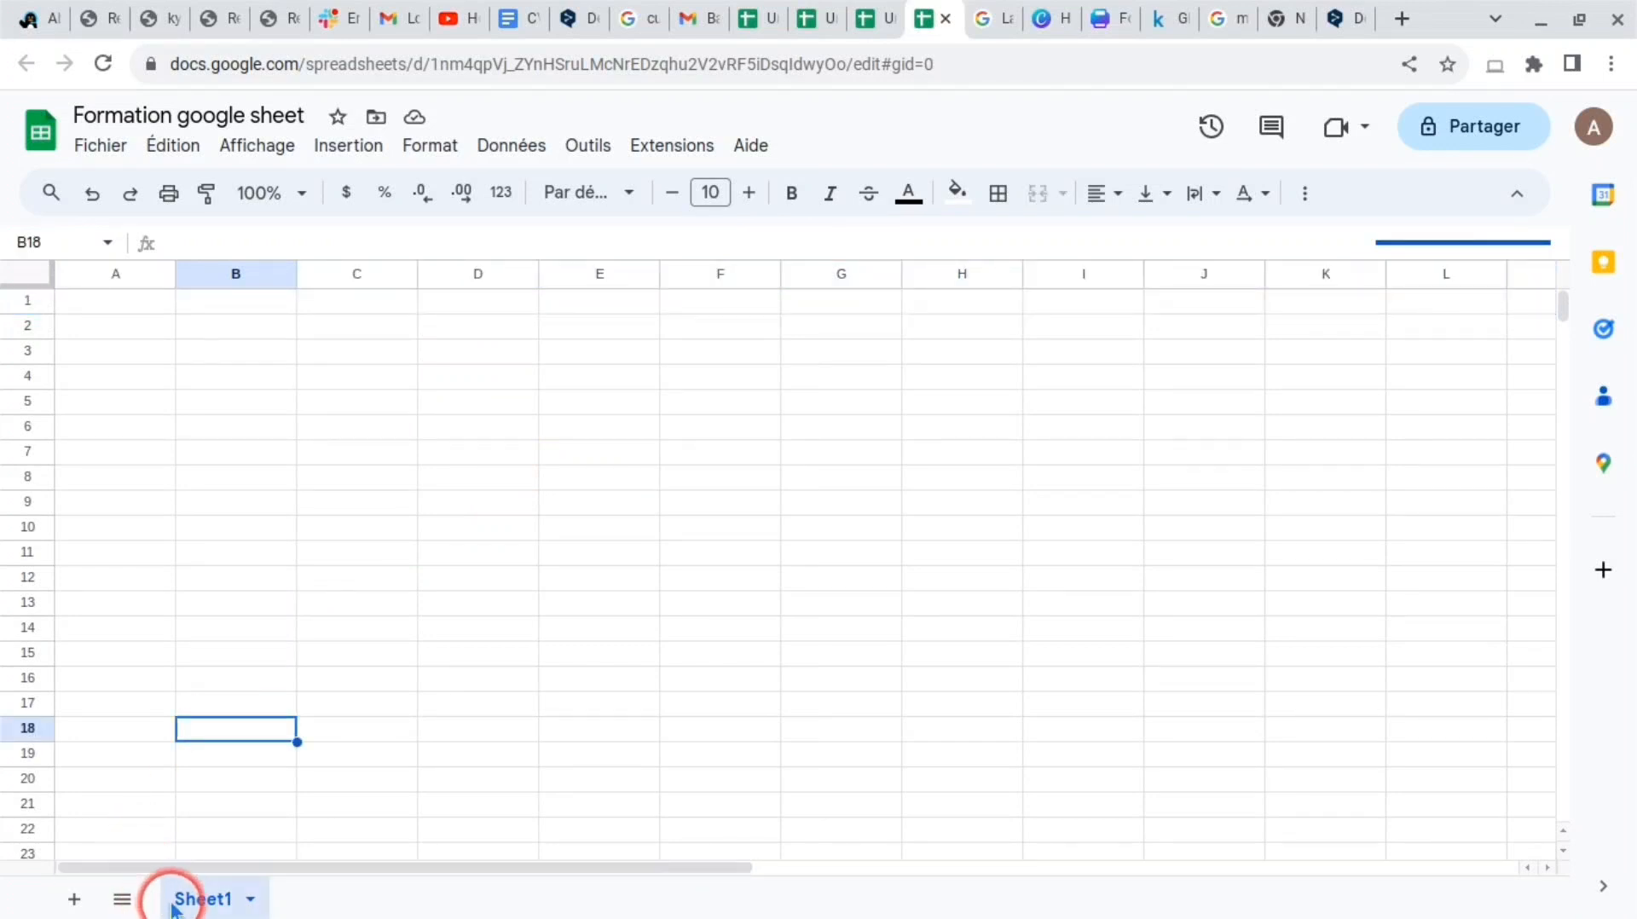
Add three new sheets, Sheet2, Sheet3 and Sheet4, to the spreadsheet
left_click(74, 901)
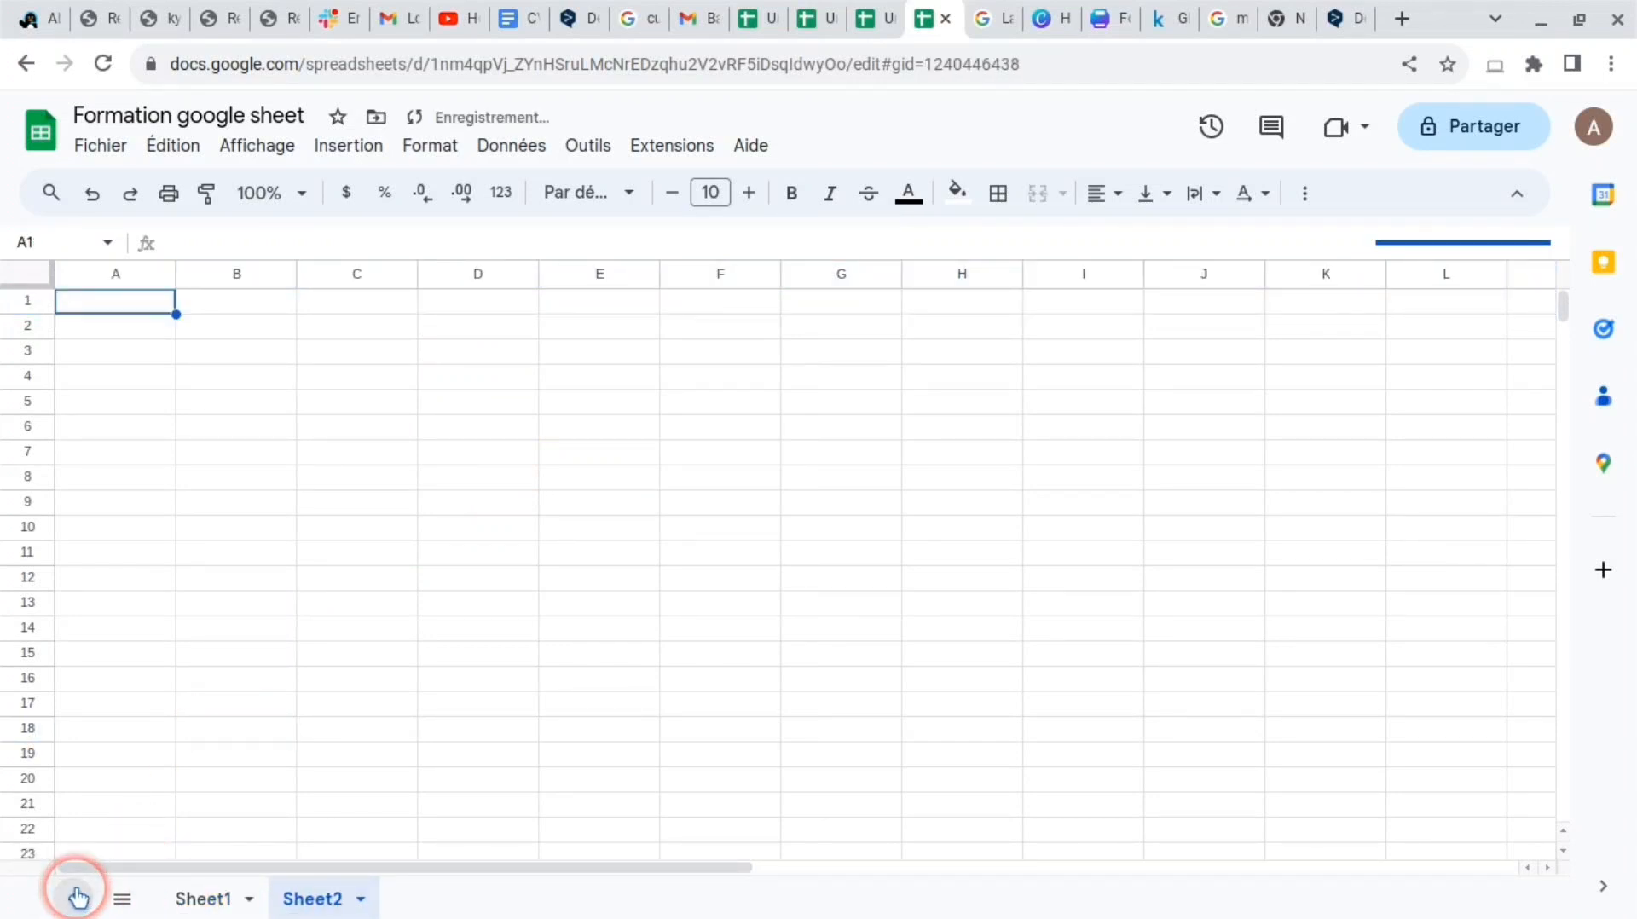
left_click(74, 898)
left_click(75, 898)
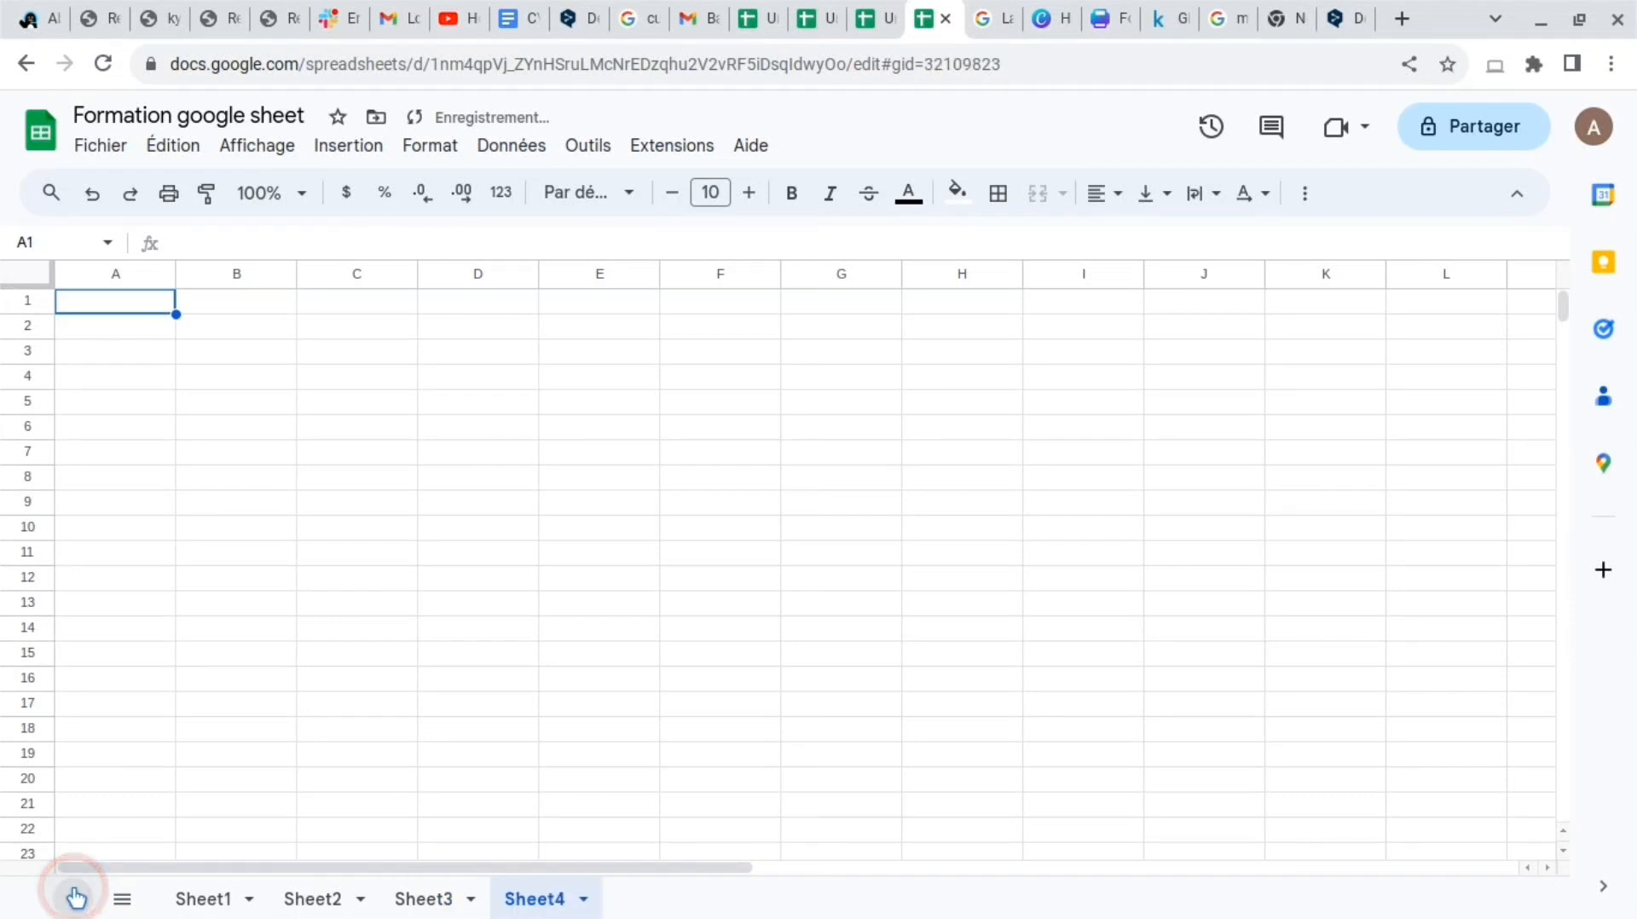
View Sheet1 through Sheet4 in turn and go back through them to Sheet1
left_click(192, 902)
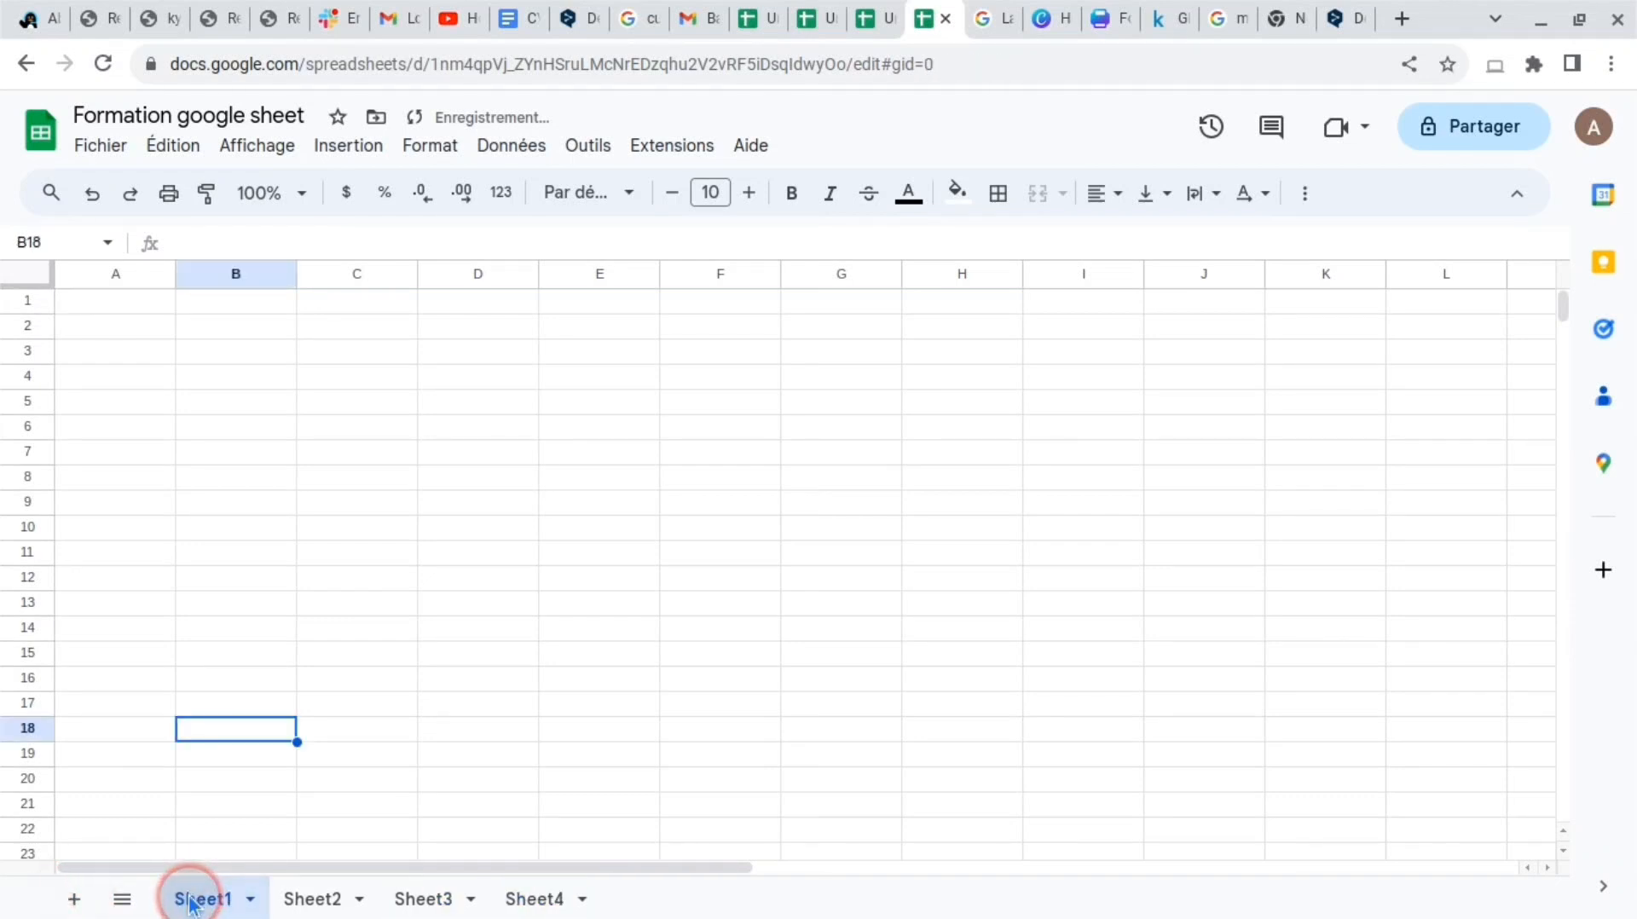
left_click(294, 900)
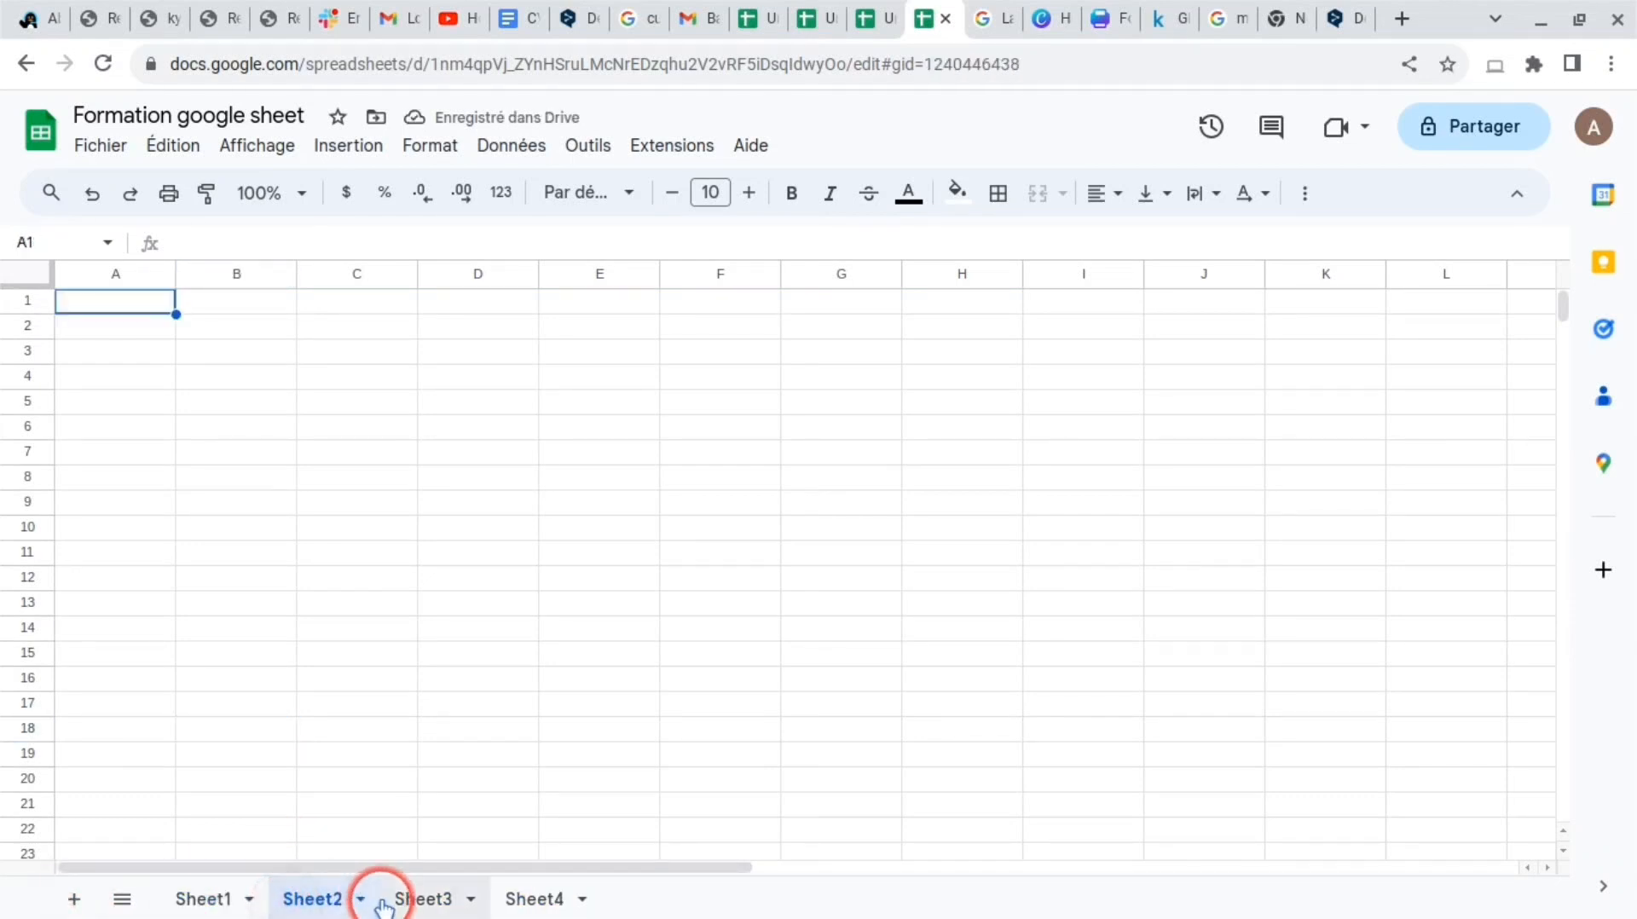
left_click(418, 899)
left_click(550, 899)
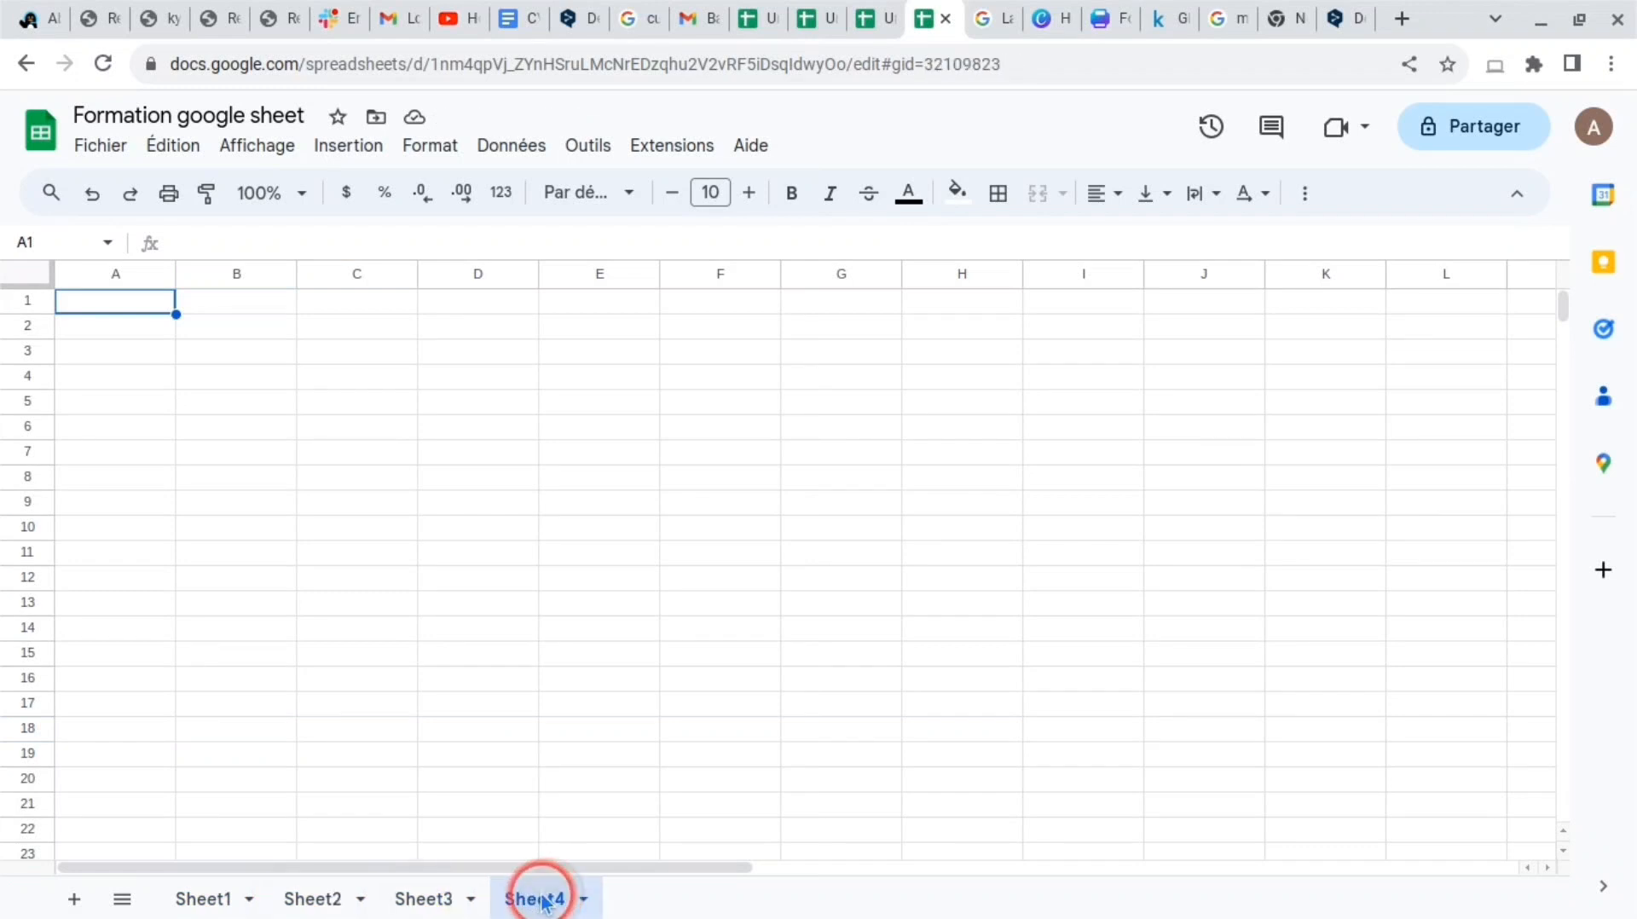
left_click(446, 895)
left_click(299, 892)
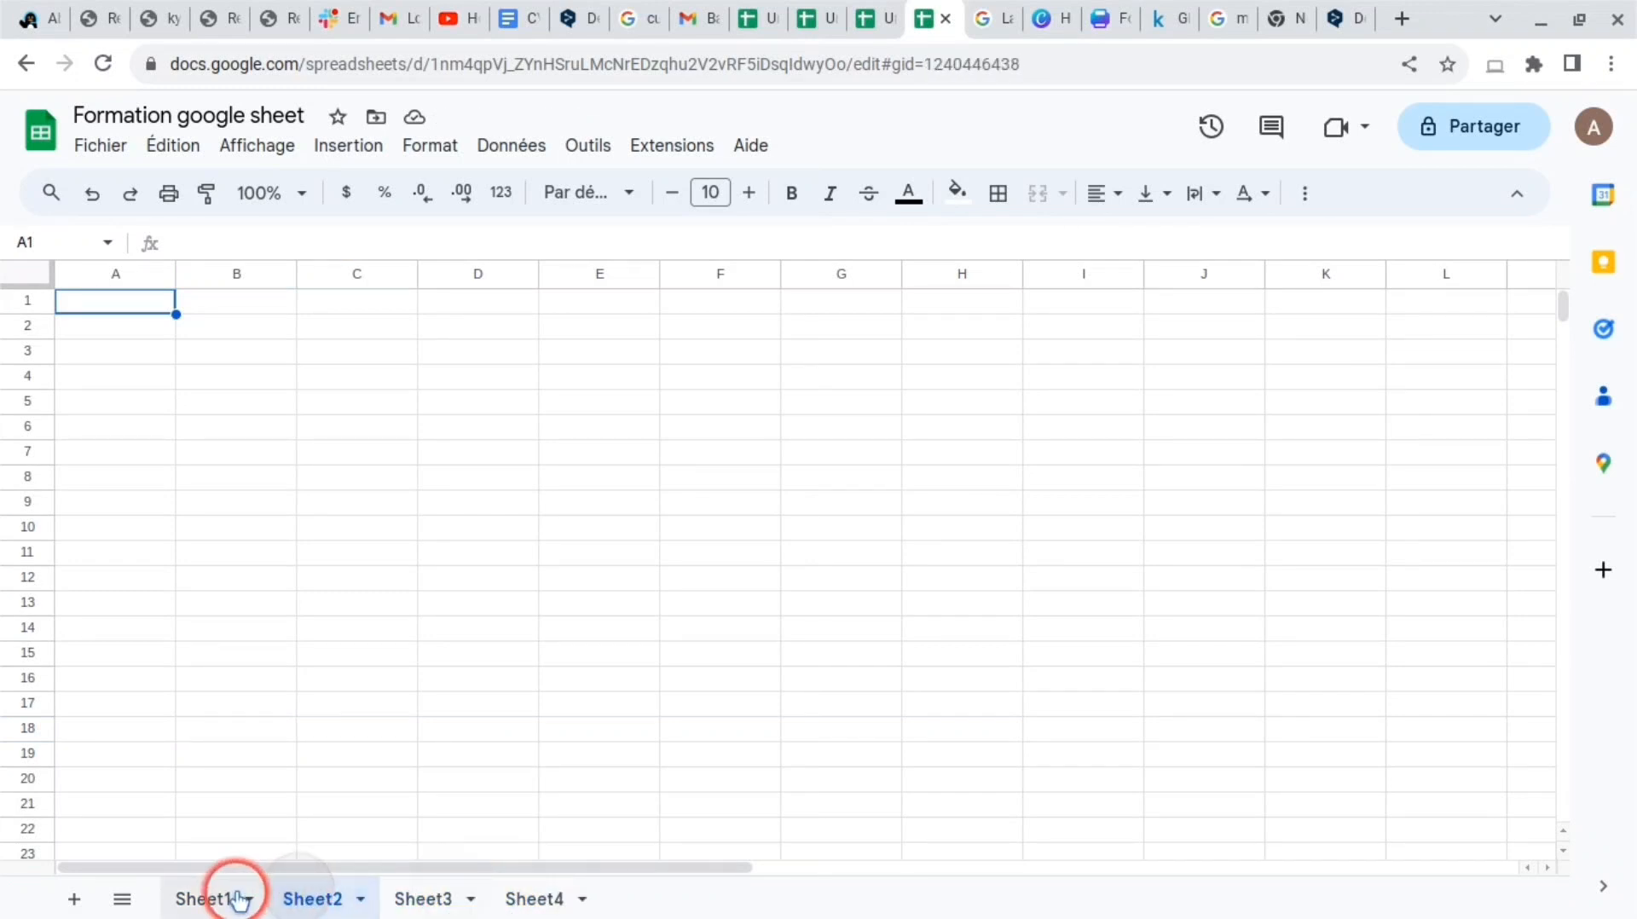
left_click(229, 889)
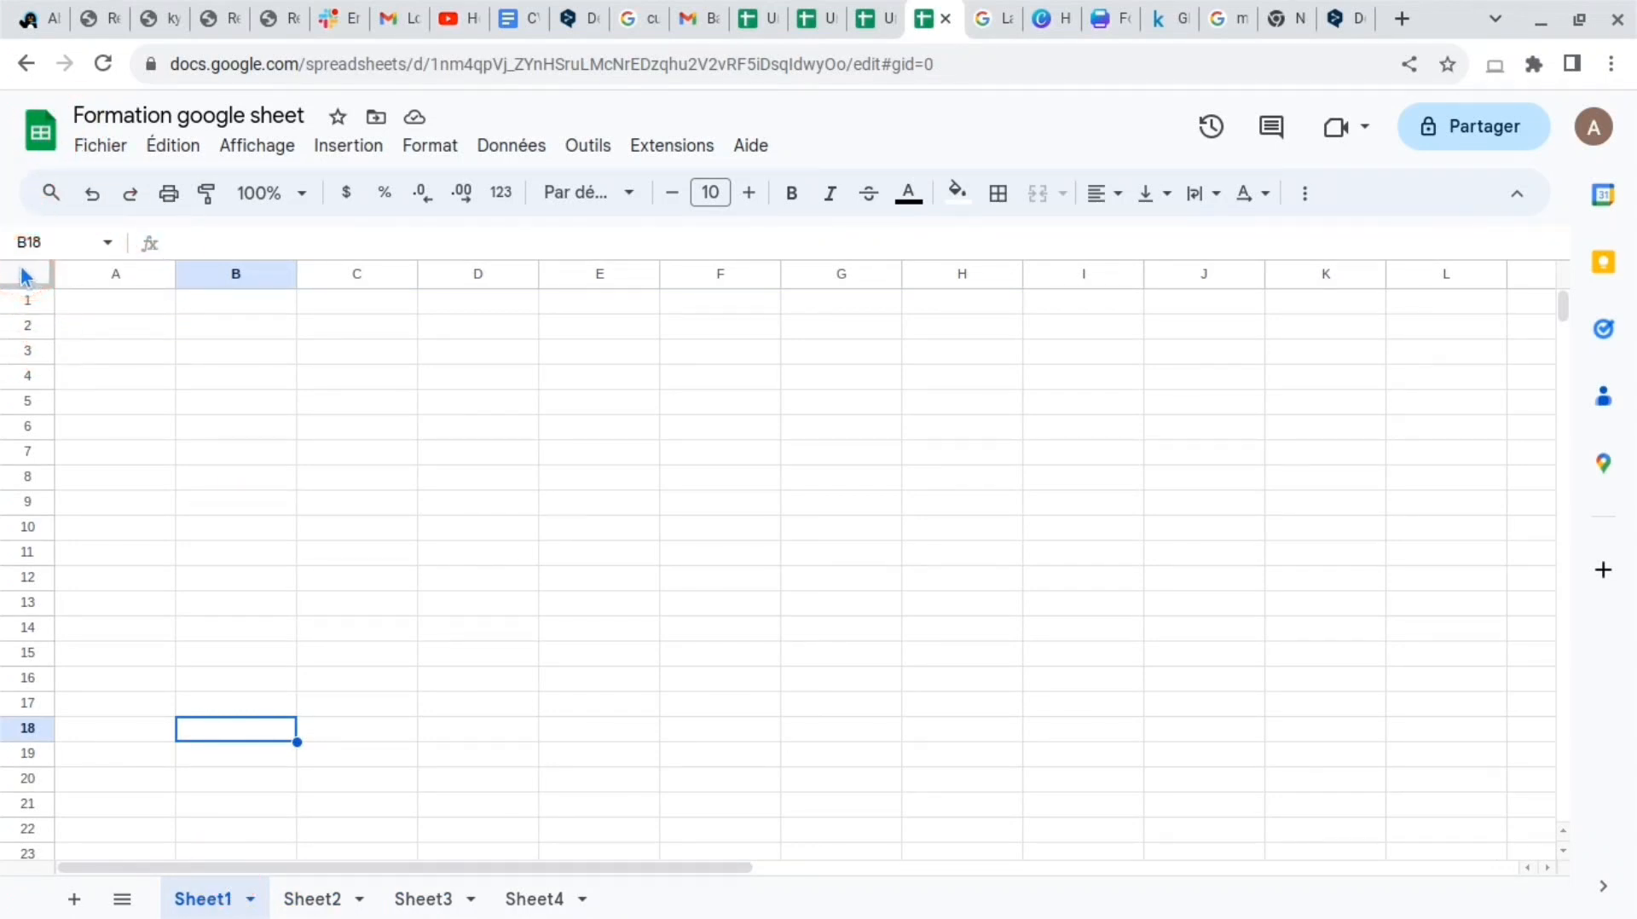
Enter 1 in cell A2 of Sheet1 and autofill the number series down to 12 in A13
left_click(118, 332)
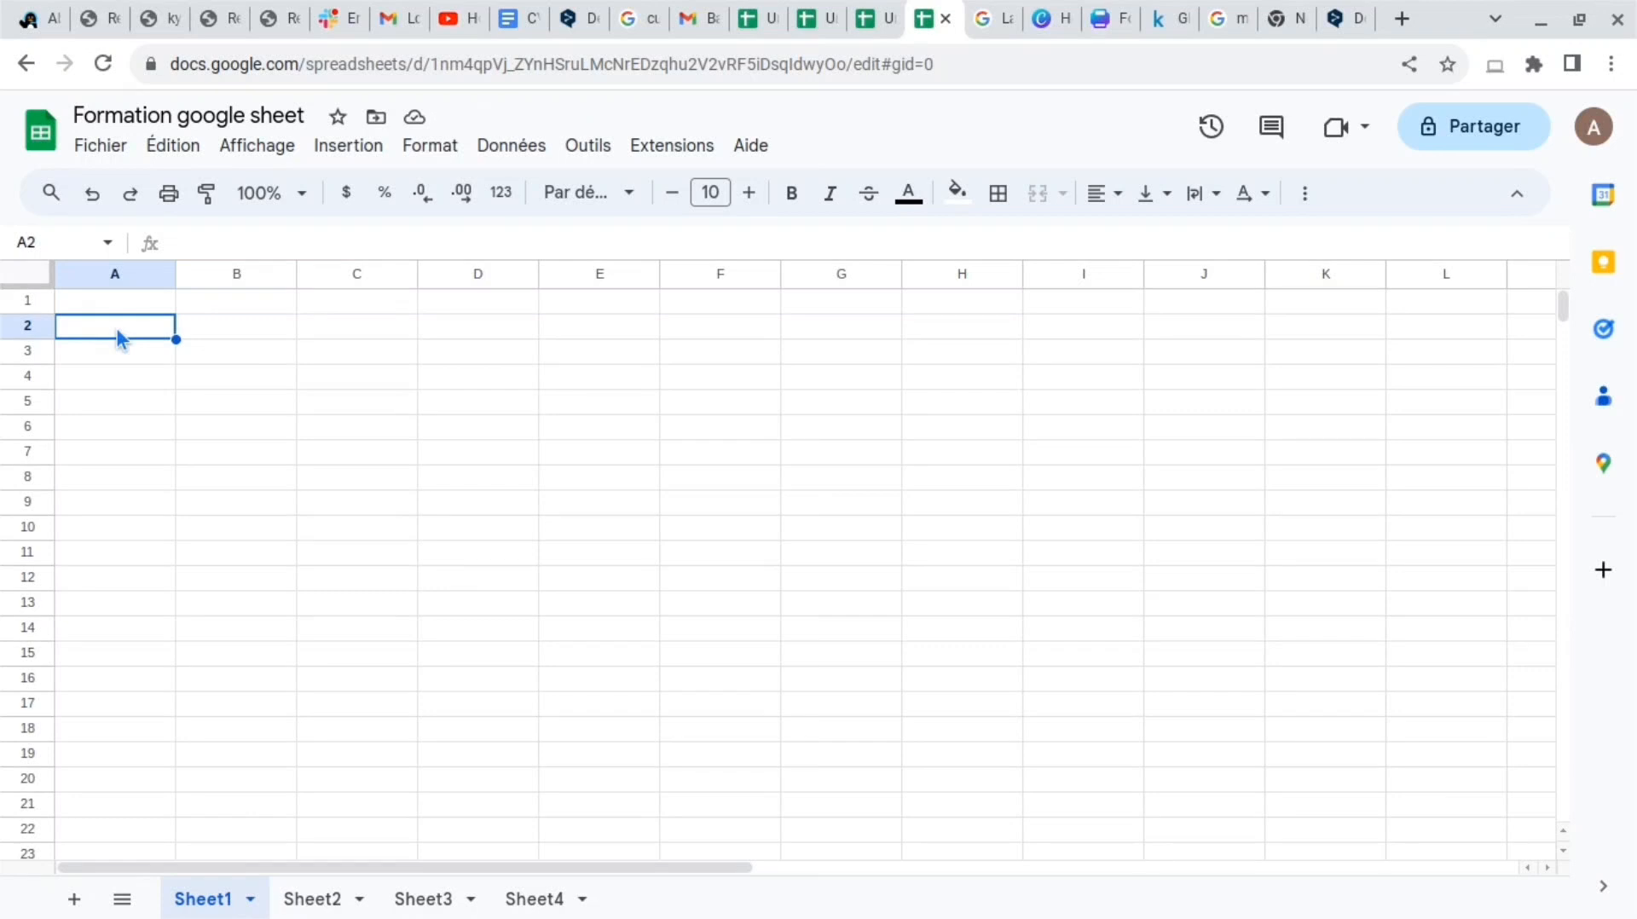
type("1")
left_click(175, 337)
left_click_drag(174, 339, 187, 603)
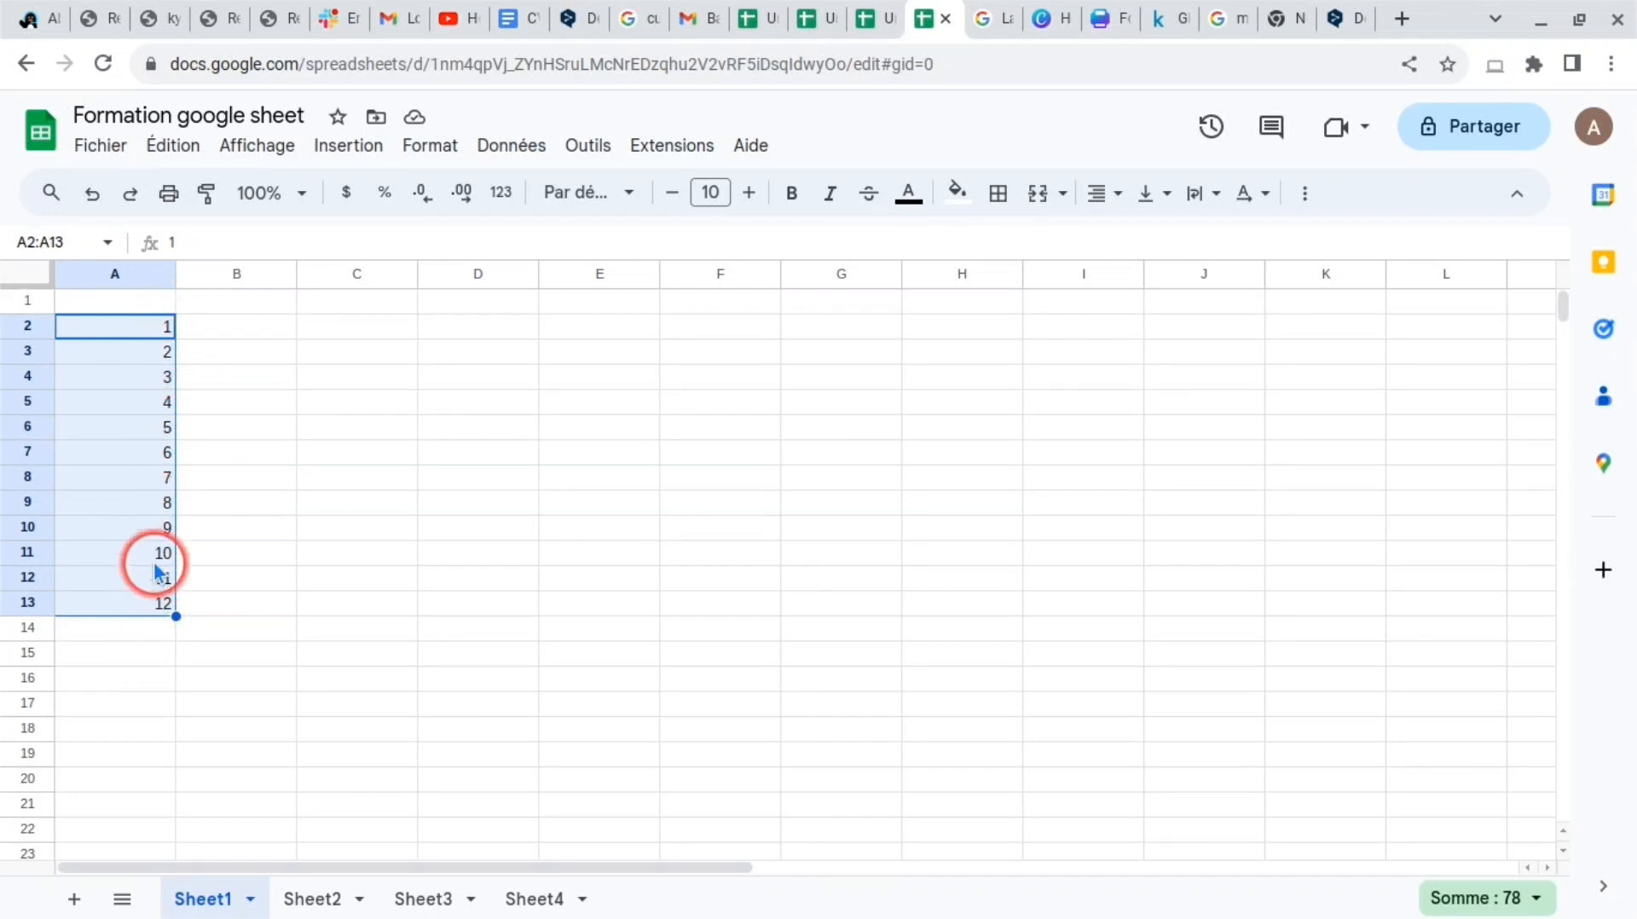
left_click(195, 351)
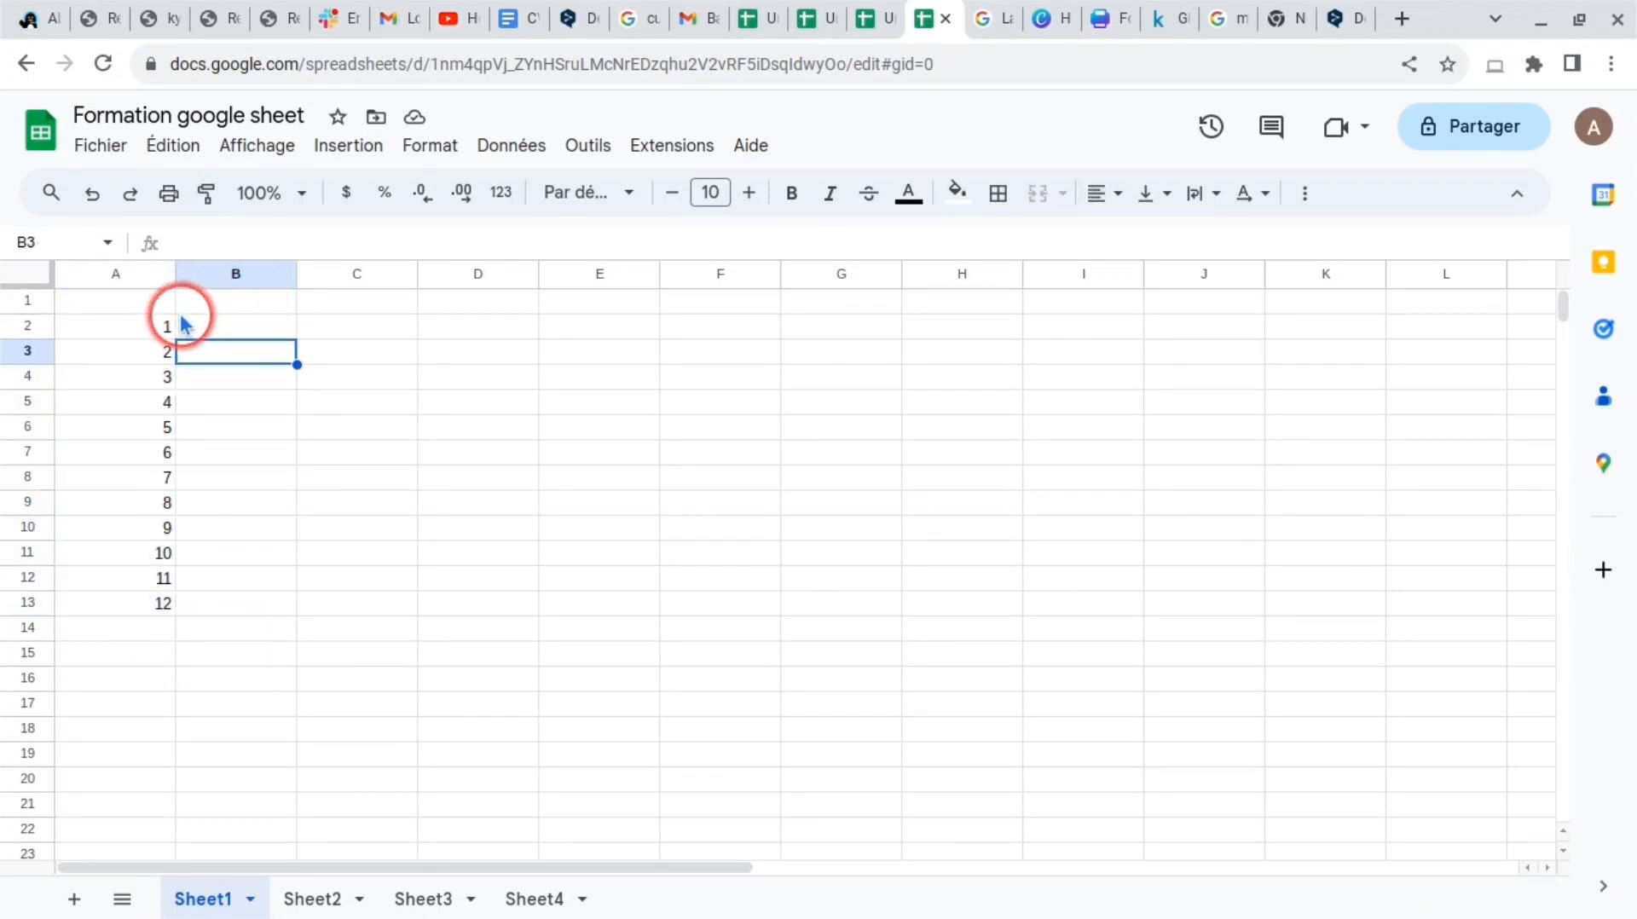
Enter "Monday" in cell C2 and autofill the days of the week down to C12
left_click(315, 329)
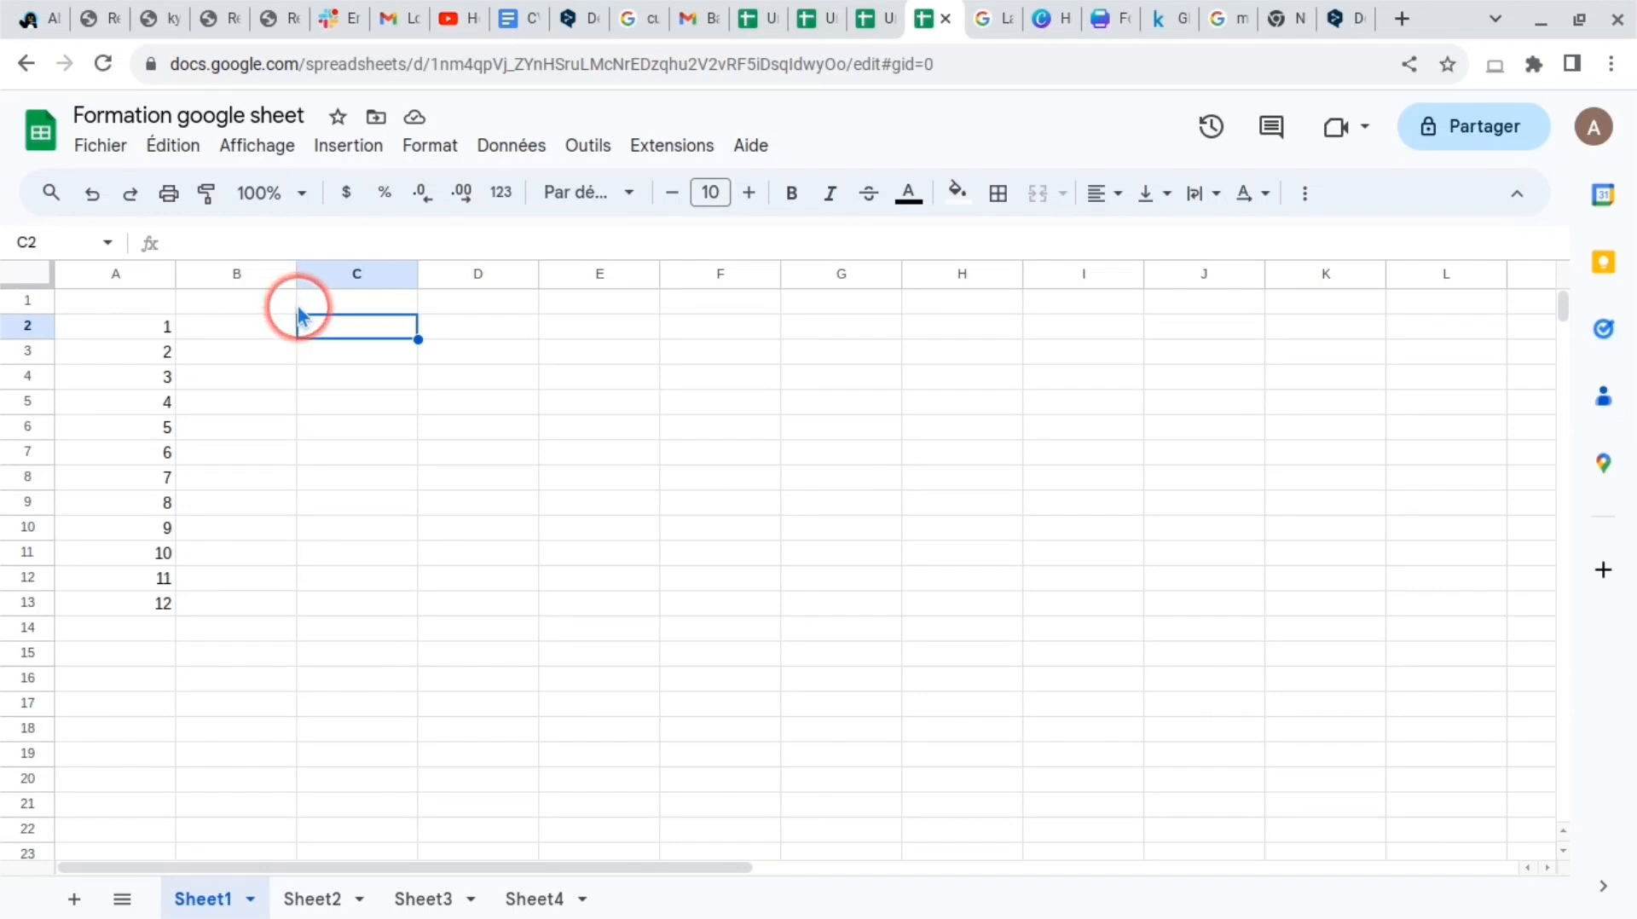
type("Monday")
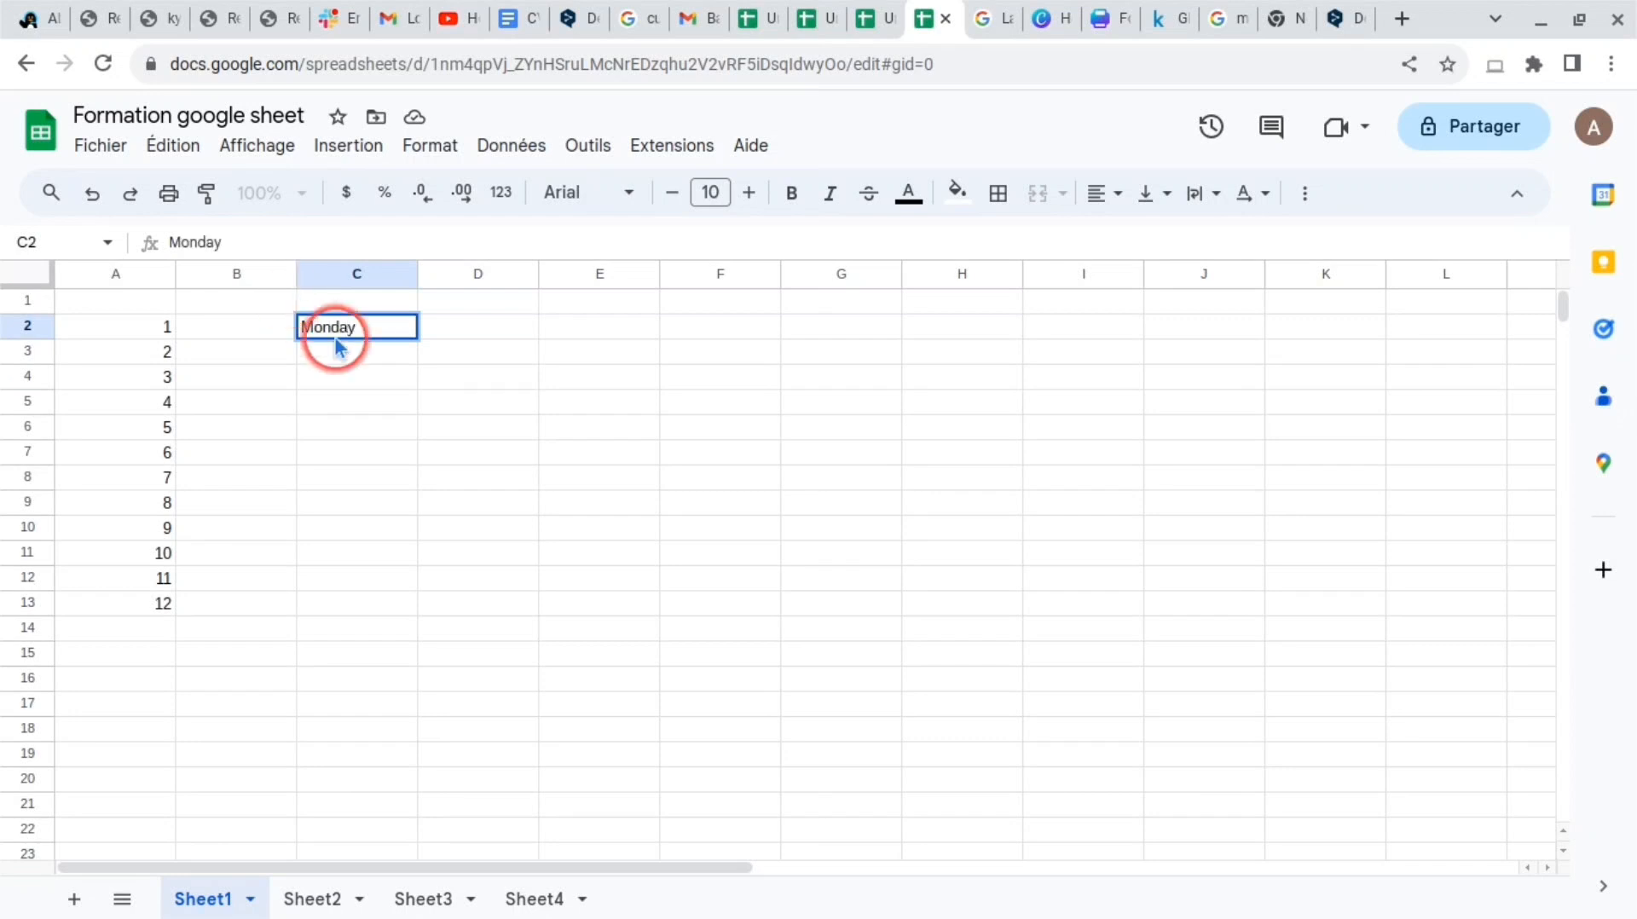
left_click(423, 330)
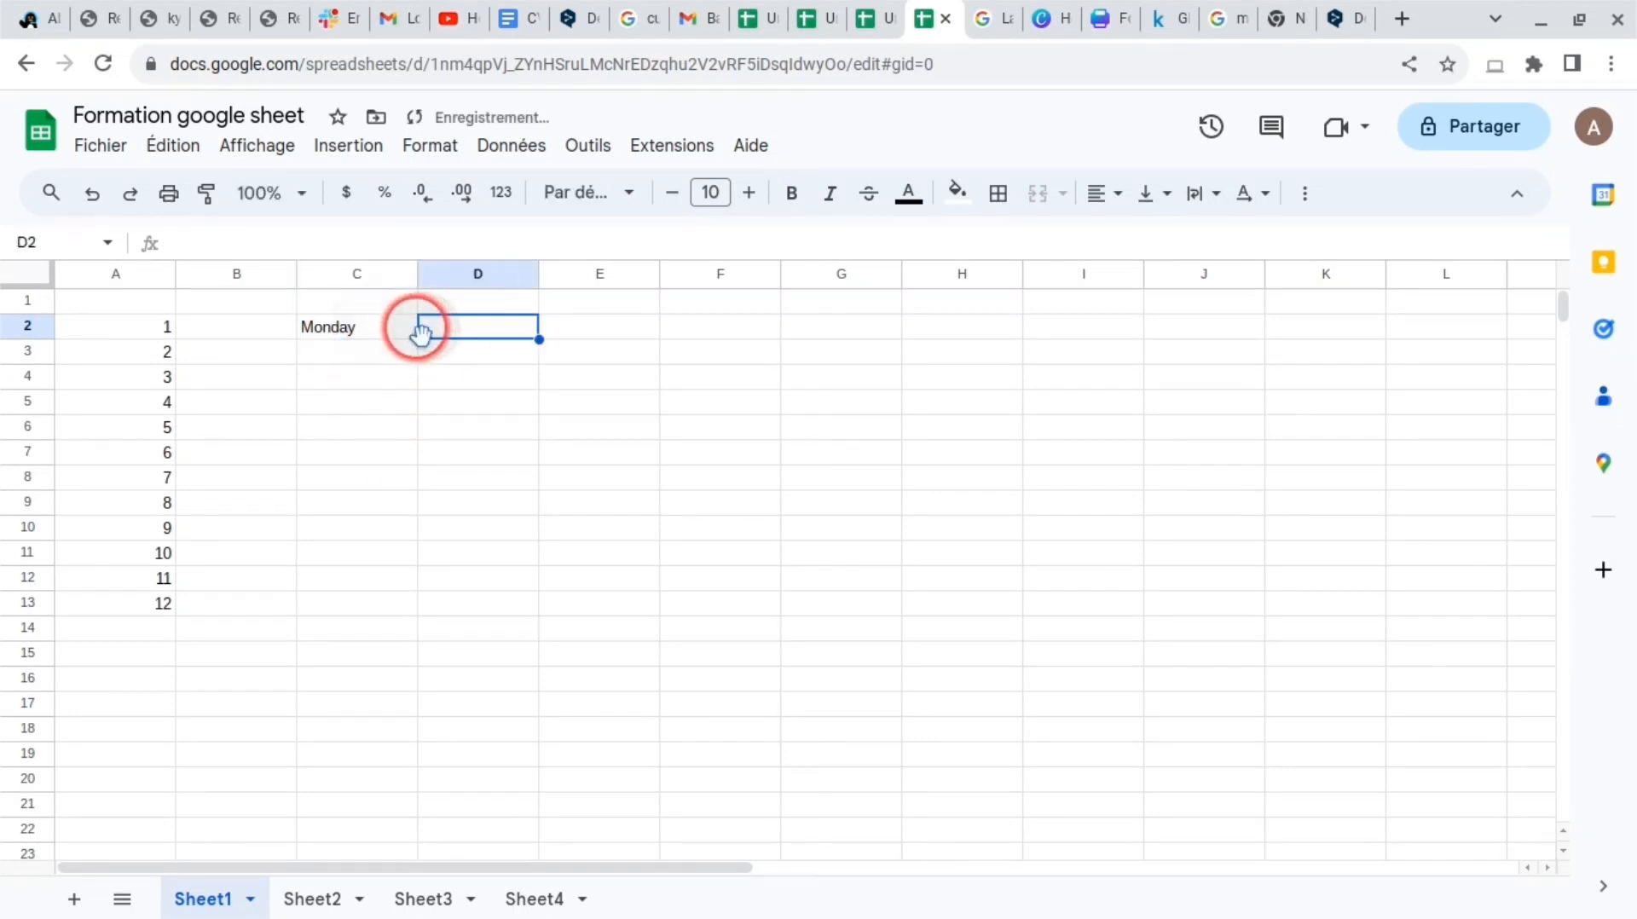
left_click(412, 332)
left_click_drag(417, 338, 444, 579)
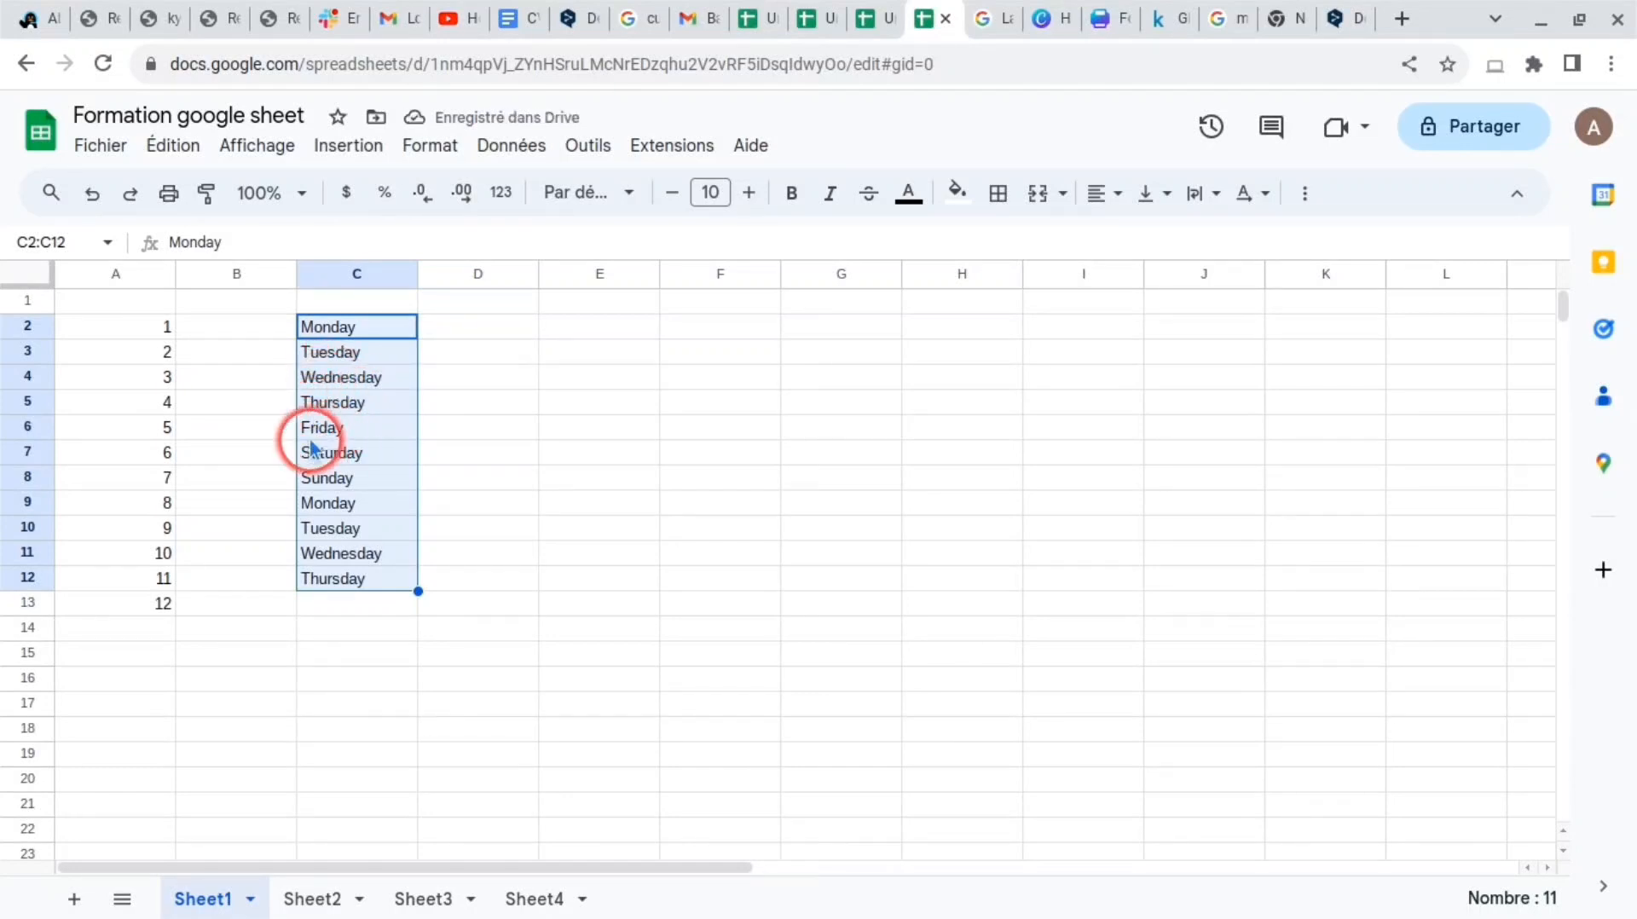
Enter "January" in cell E2 and autofill the months down to December in E13
left_click(560, 331)
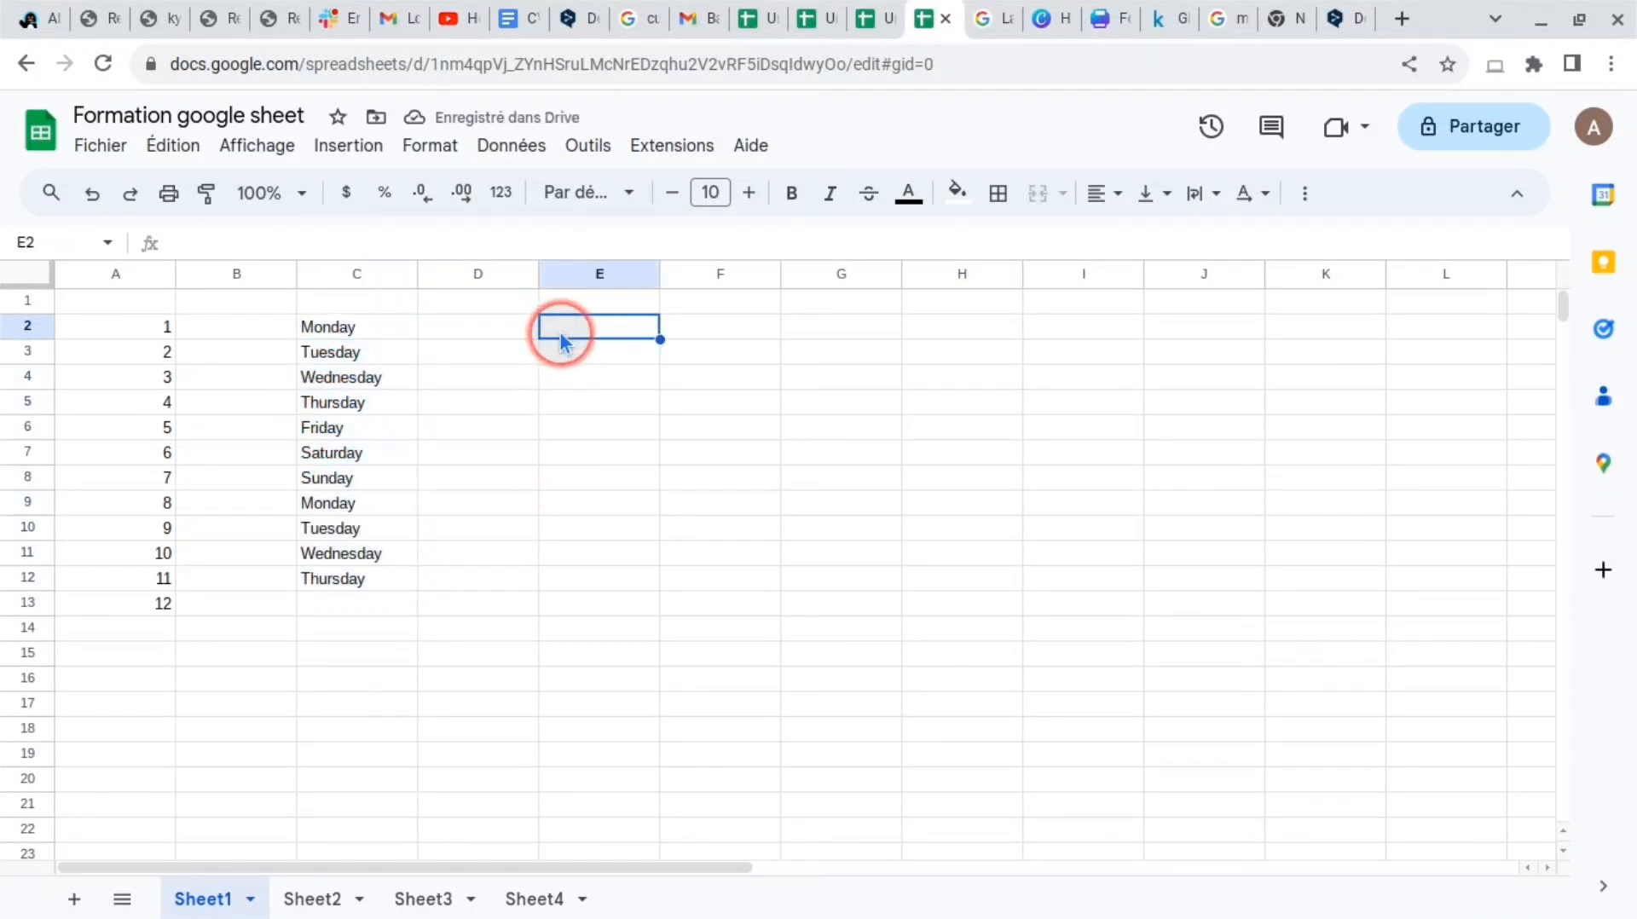
type("Janu")
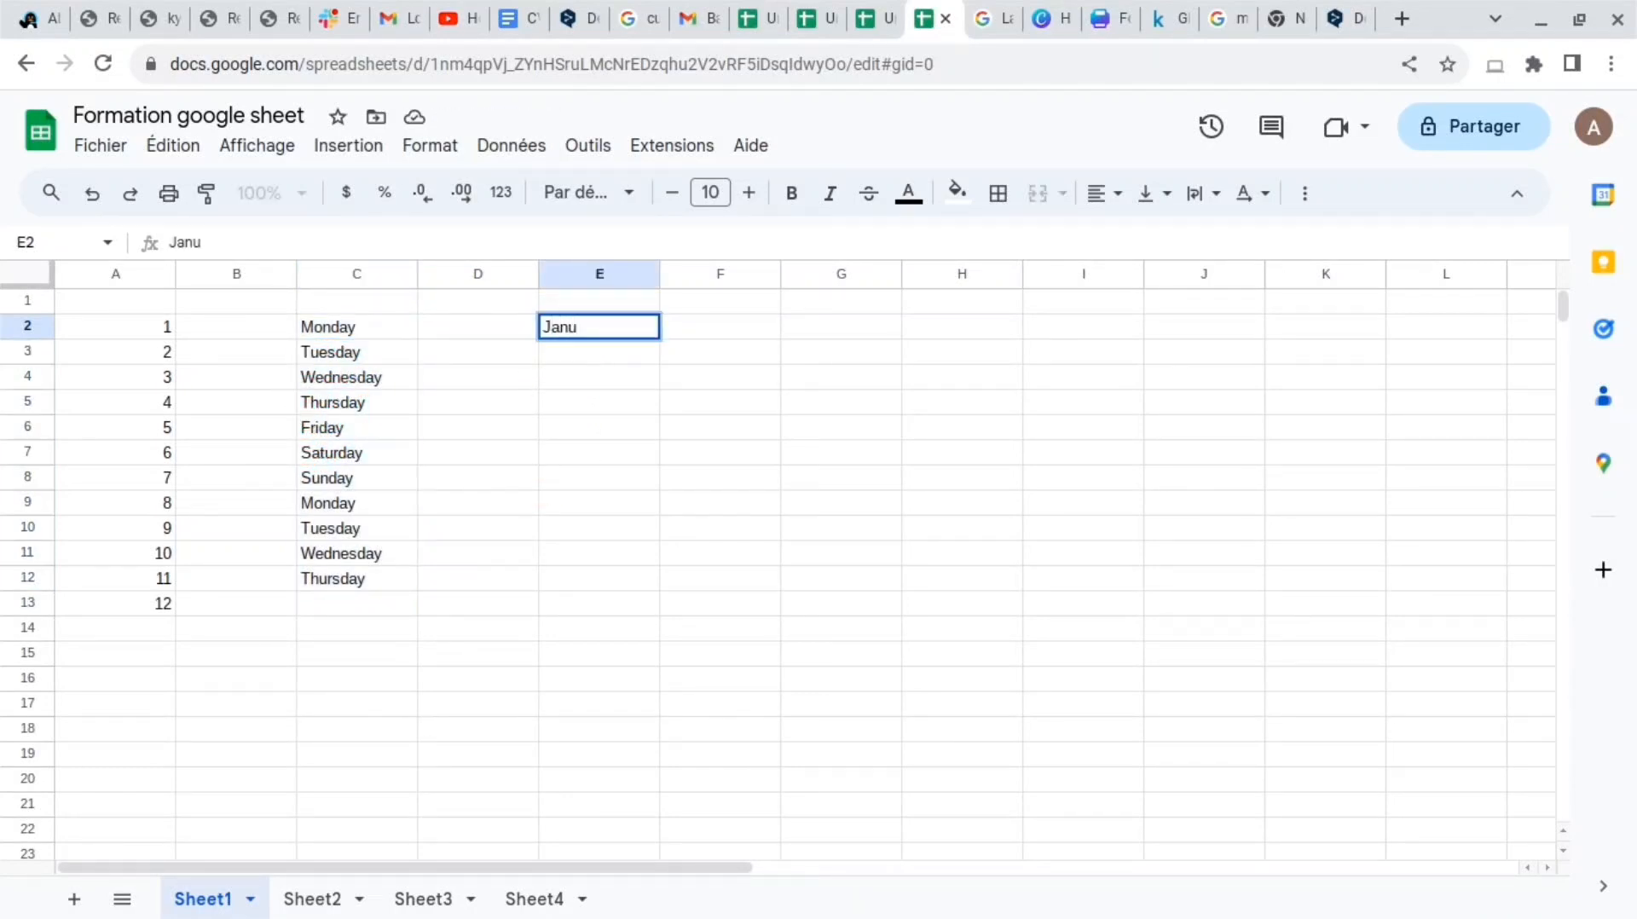
type("ary")
left_click(568, 332)
left_click(635, 375)
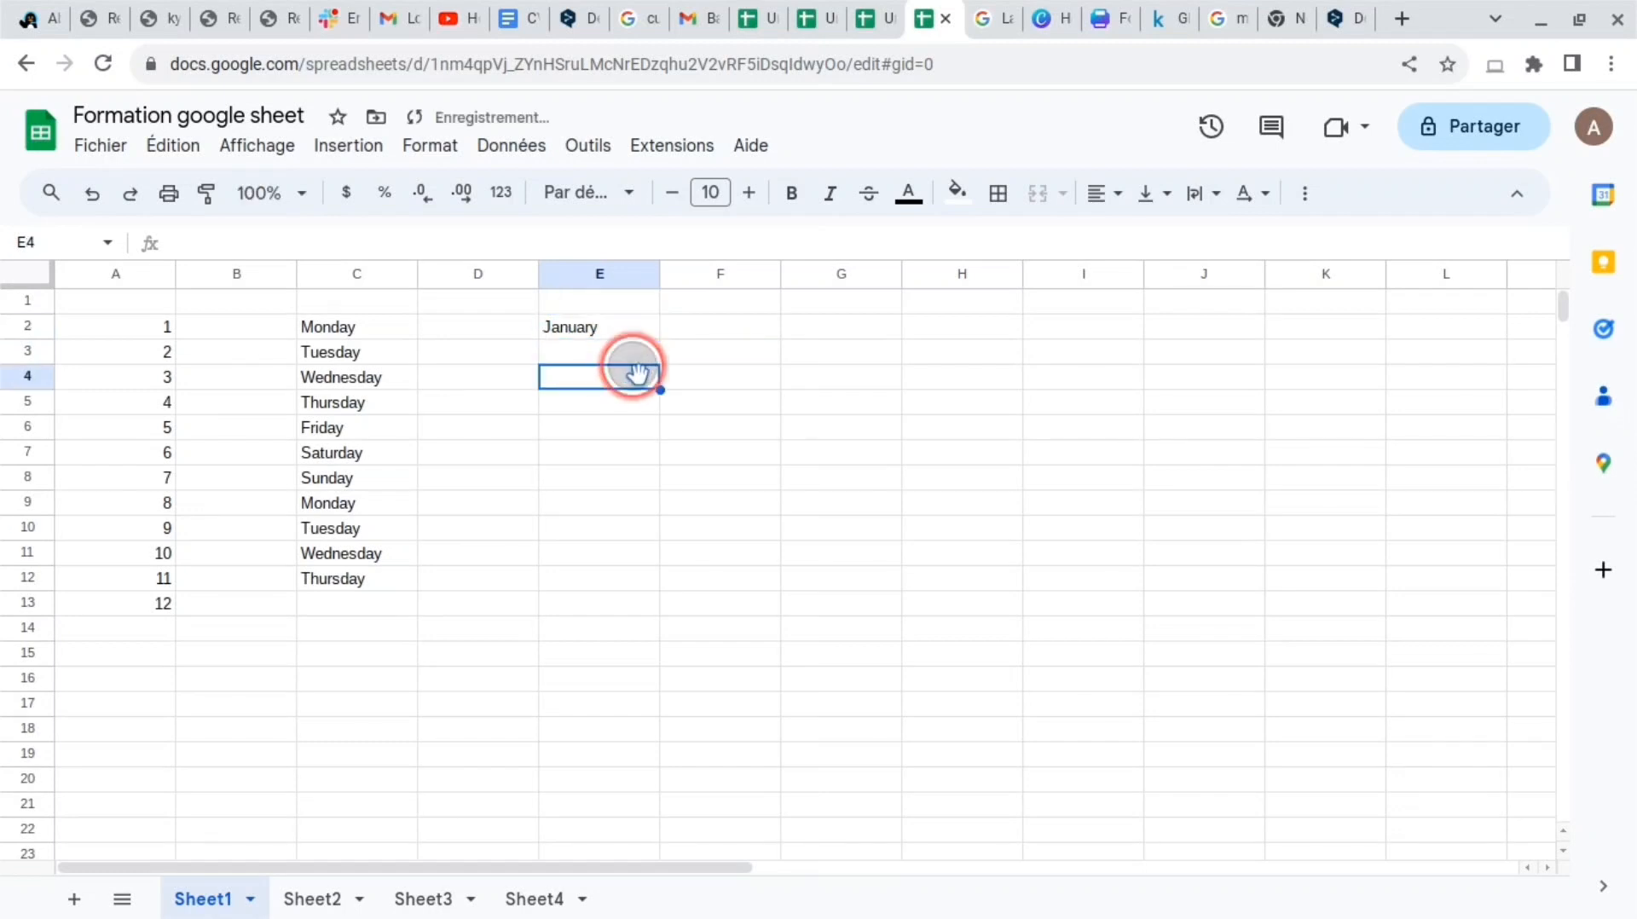
left_click(641, 329)
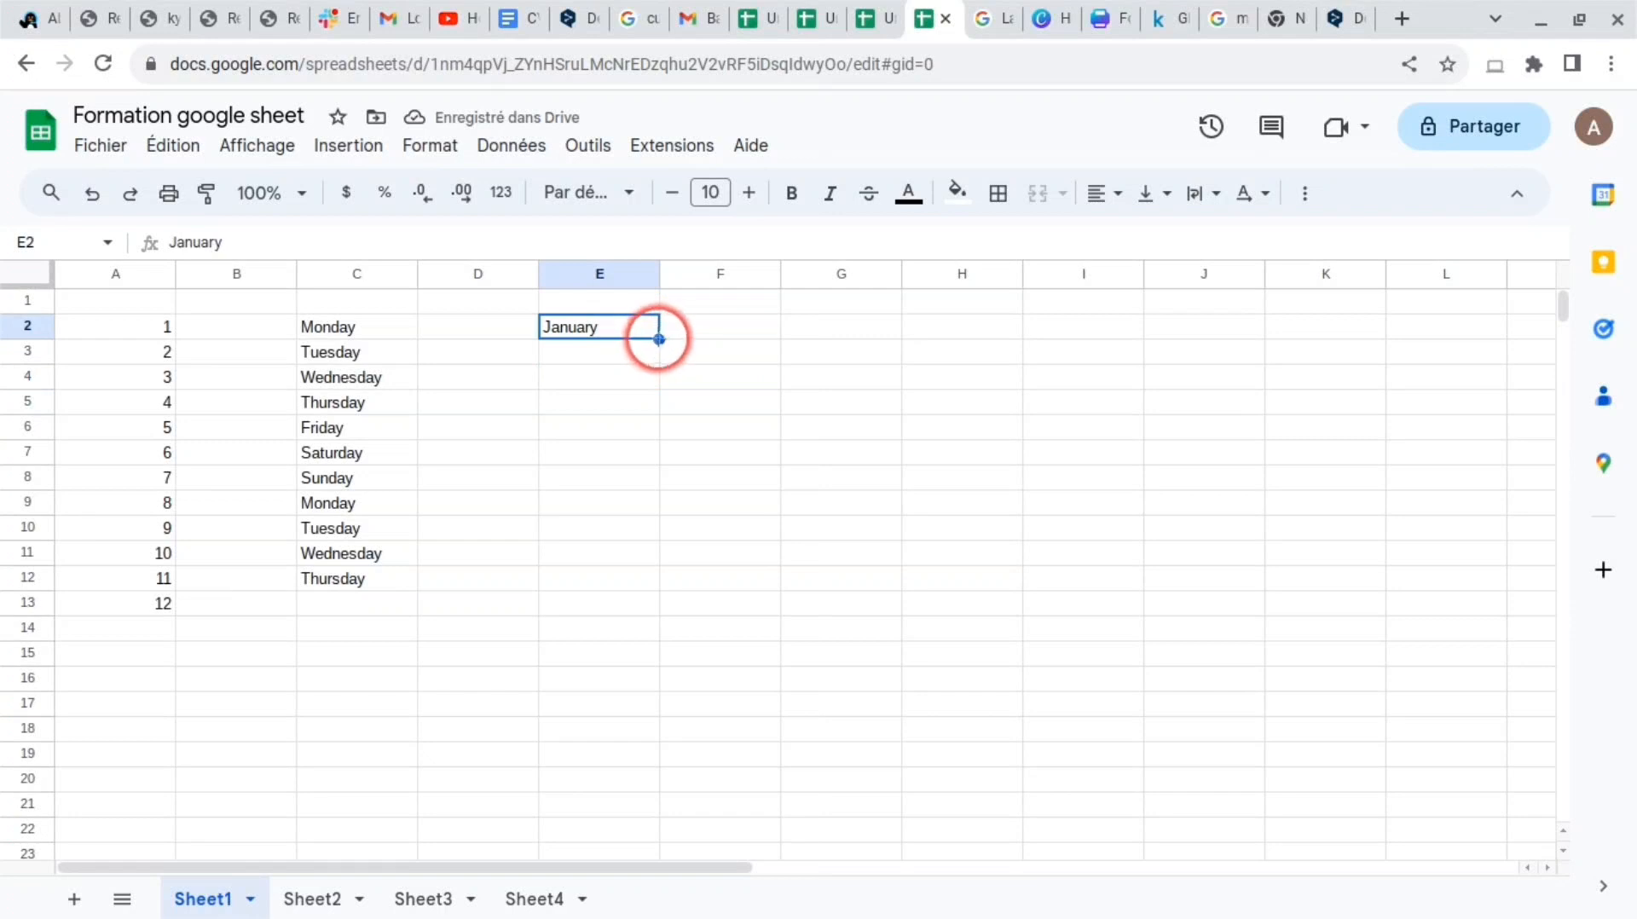
left_click_drag(660, 339, 654, 612)
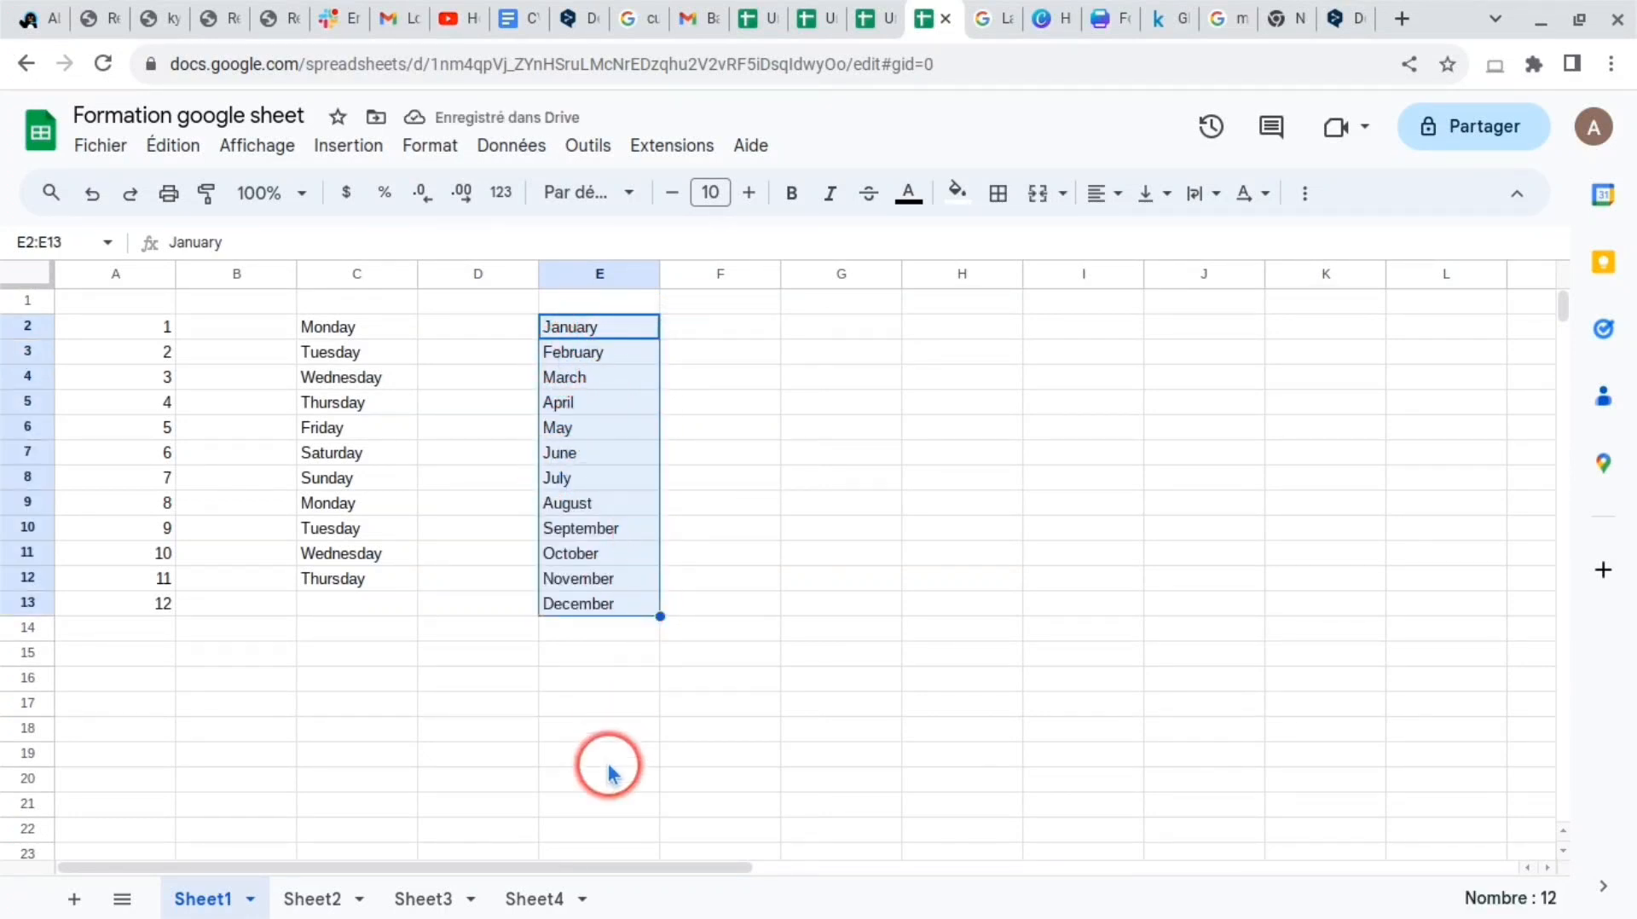
Calculate an addition in cell G2 with the formula =2+2
left_click(840, 331)
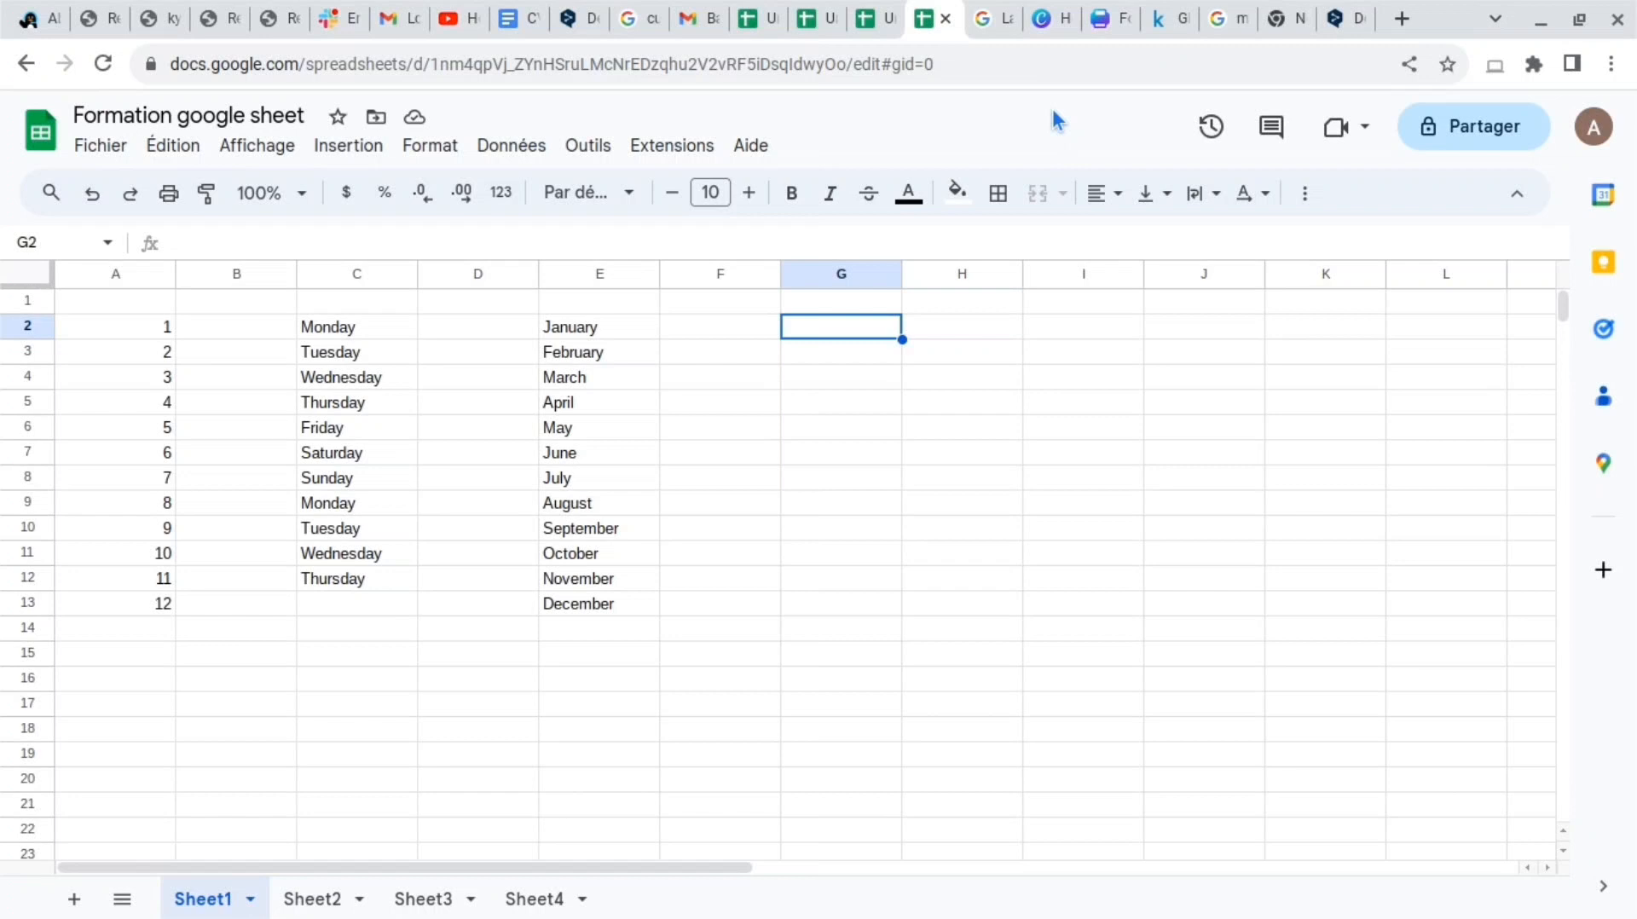
type("=")
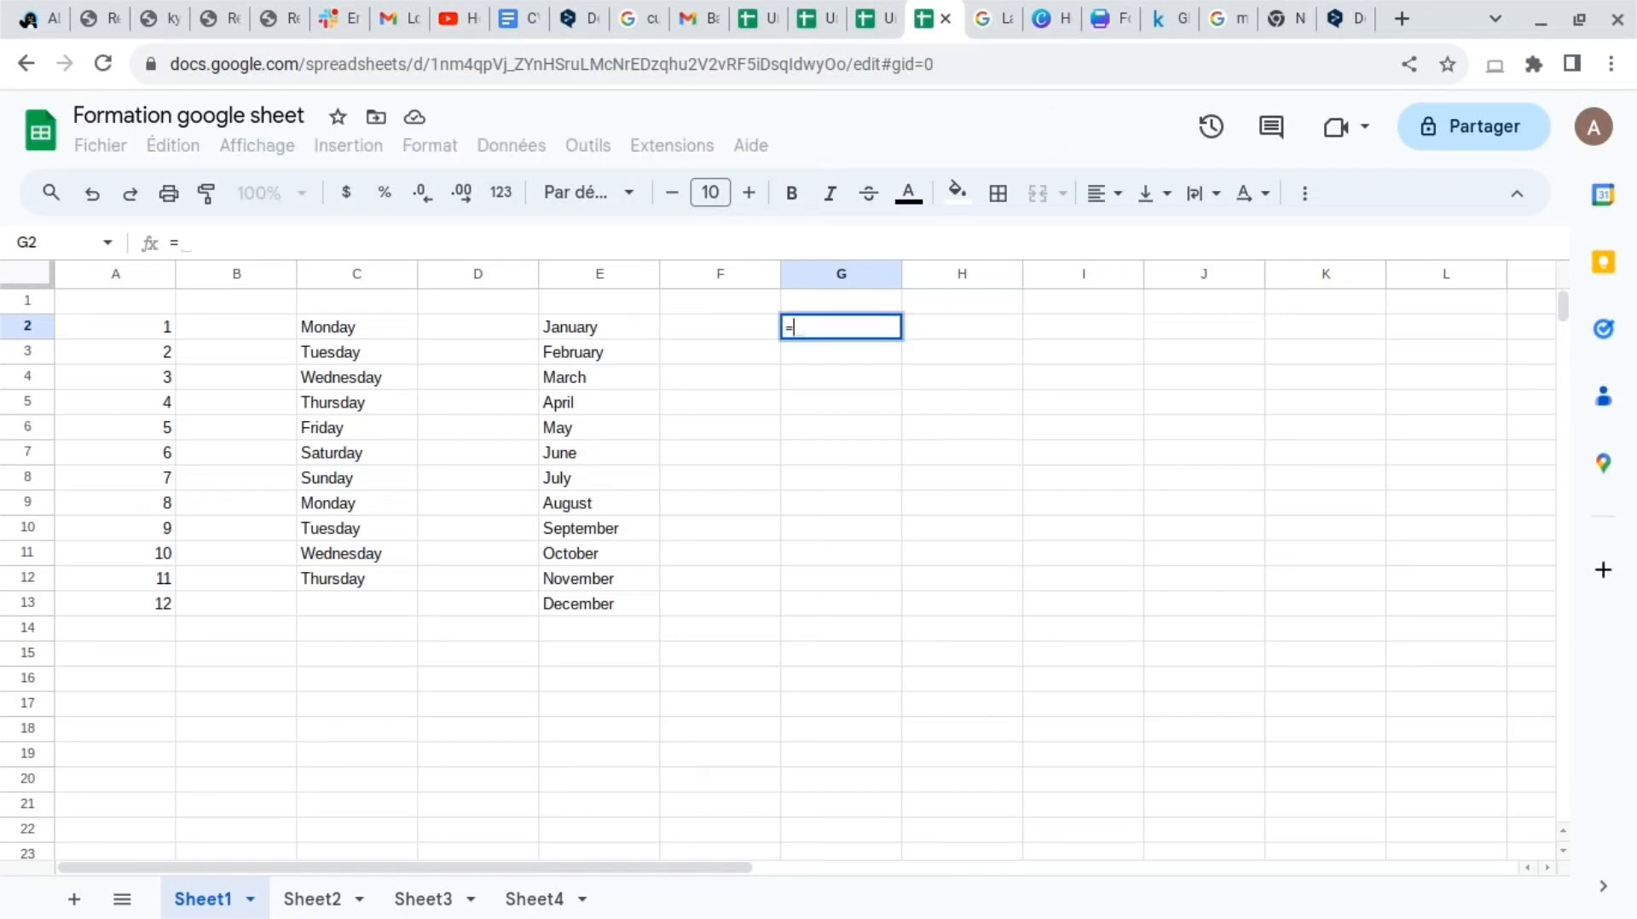
type("2")
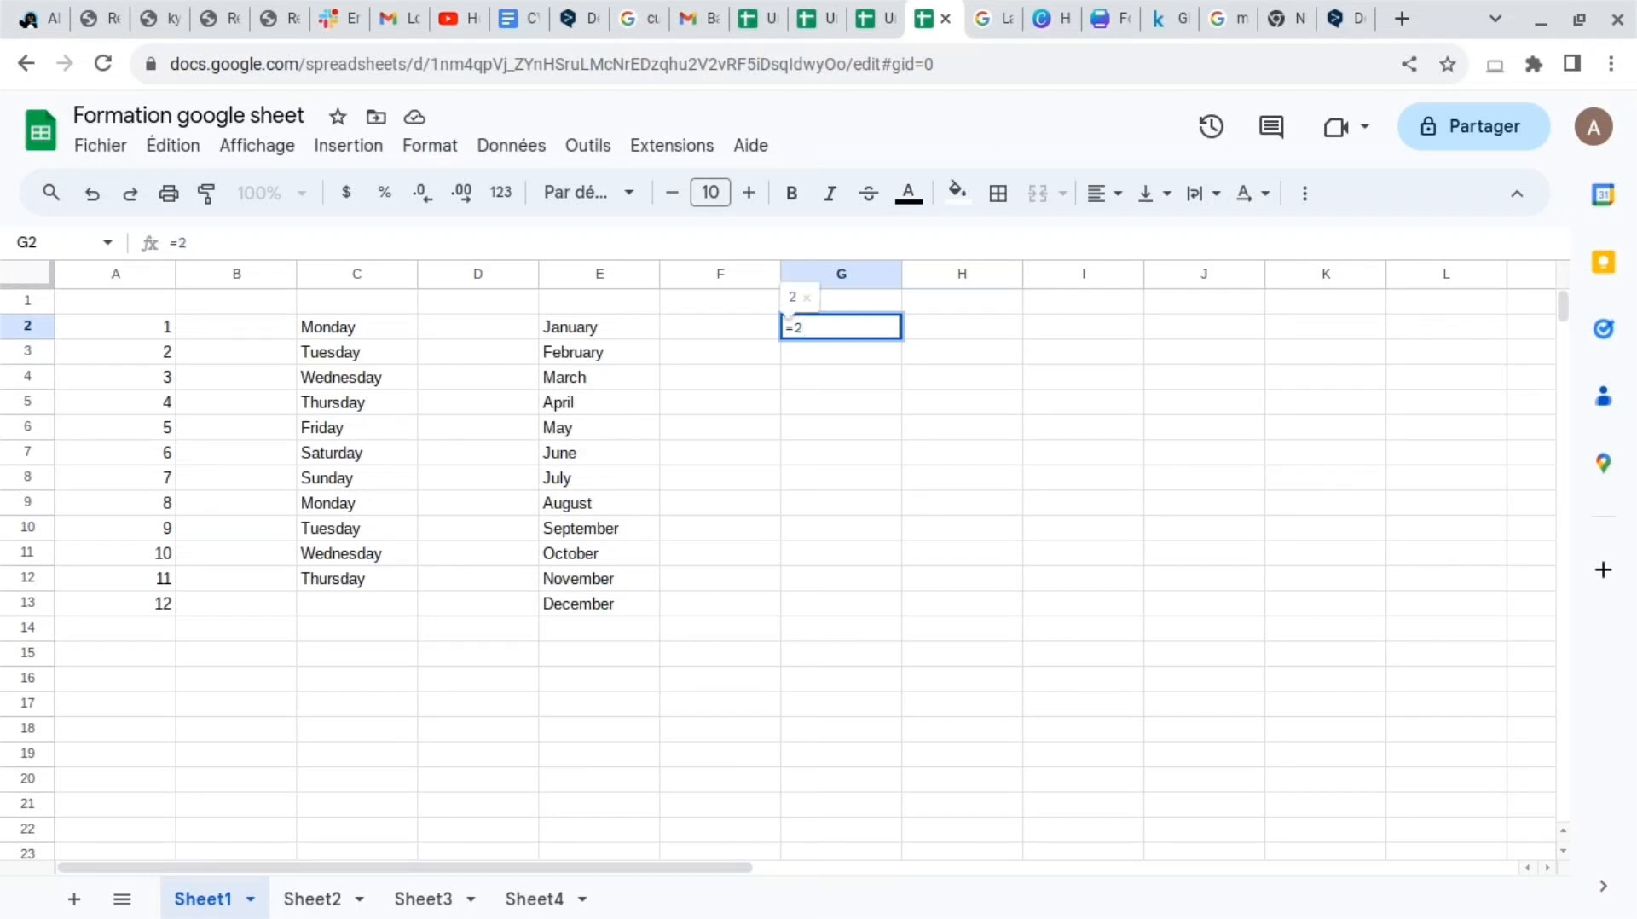
type("+2")
key("Return")
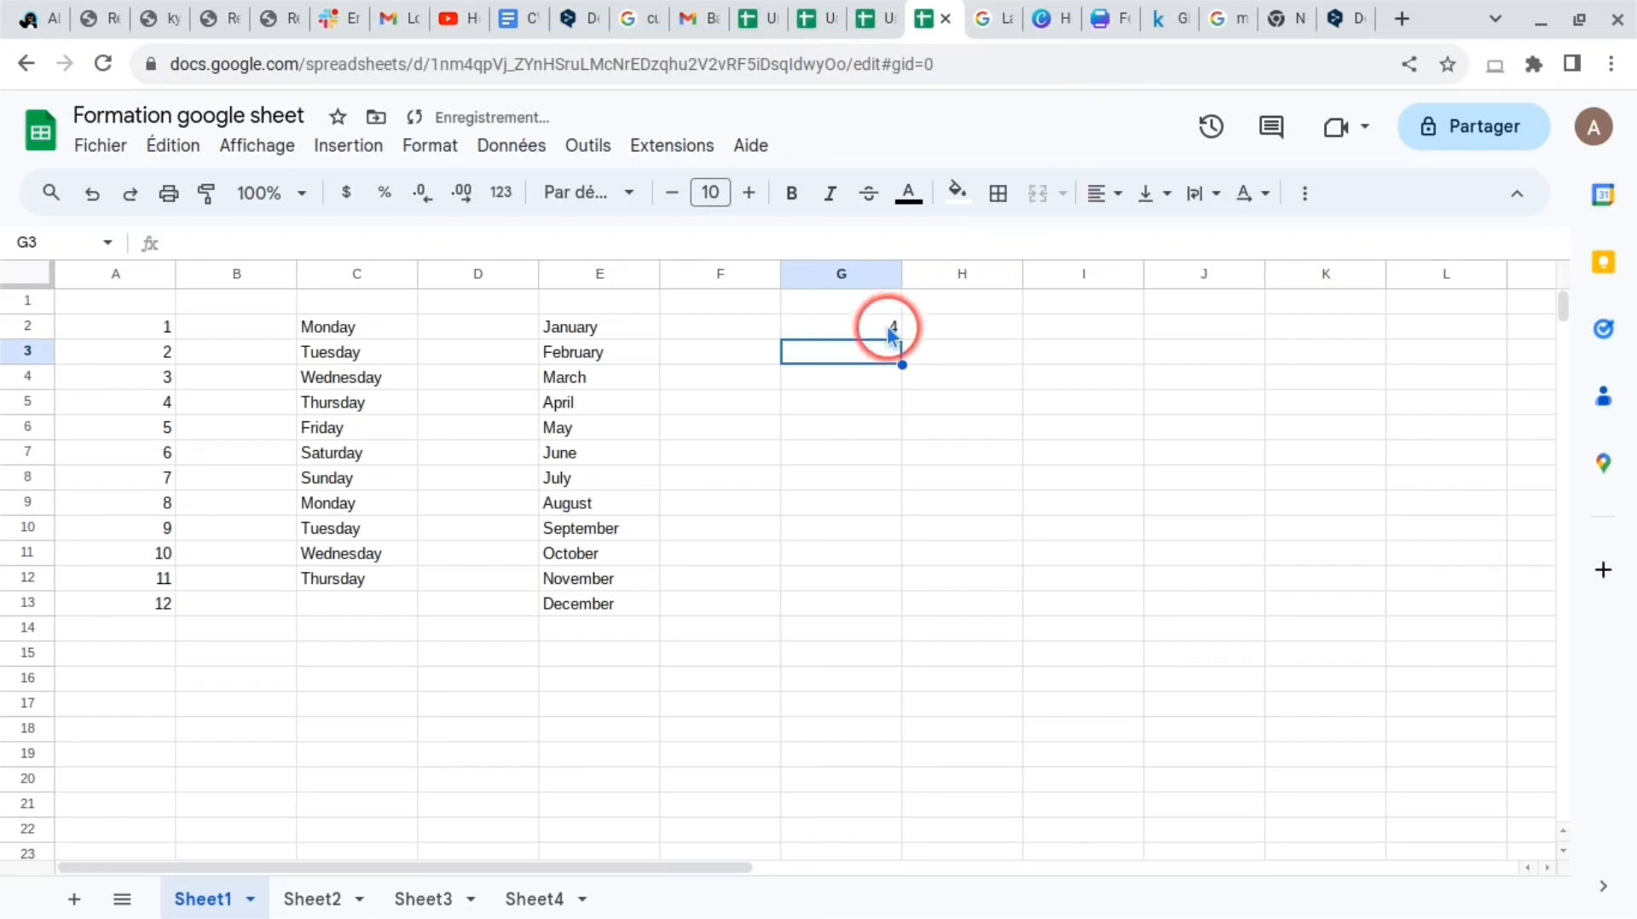
Calculate a division in cell G3 with the formula =4/2
key("Return")
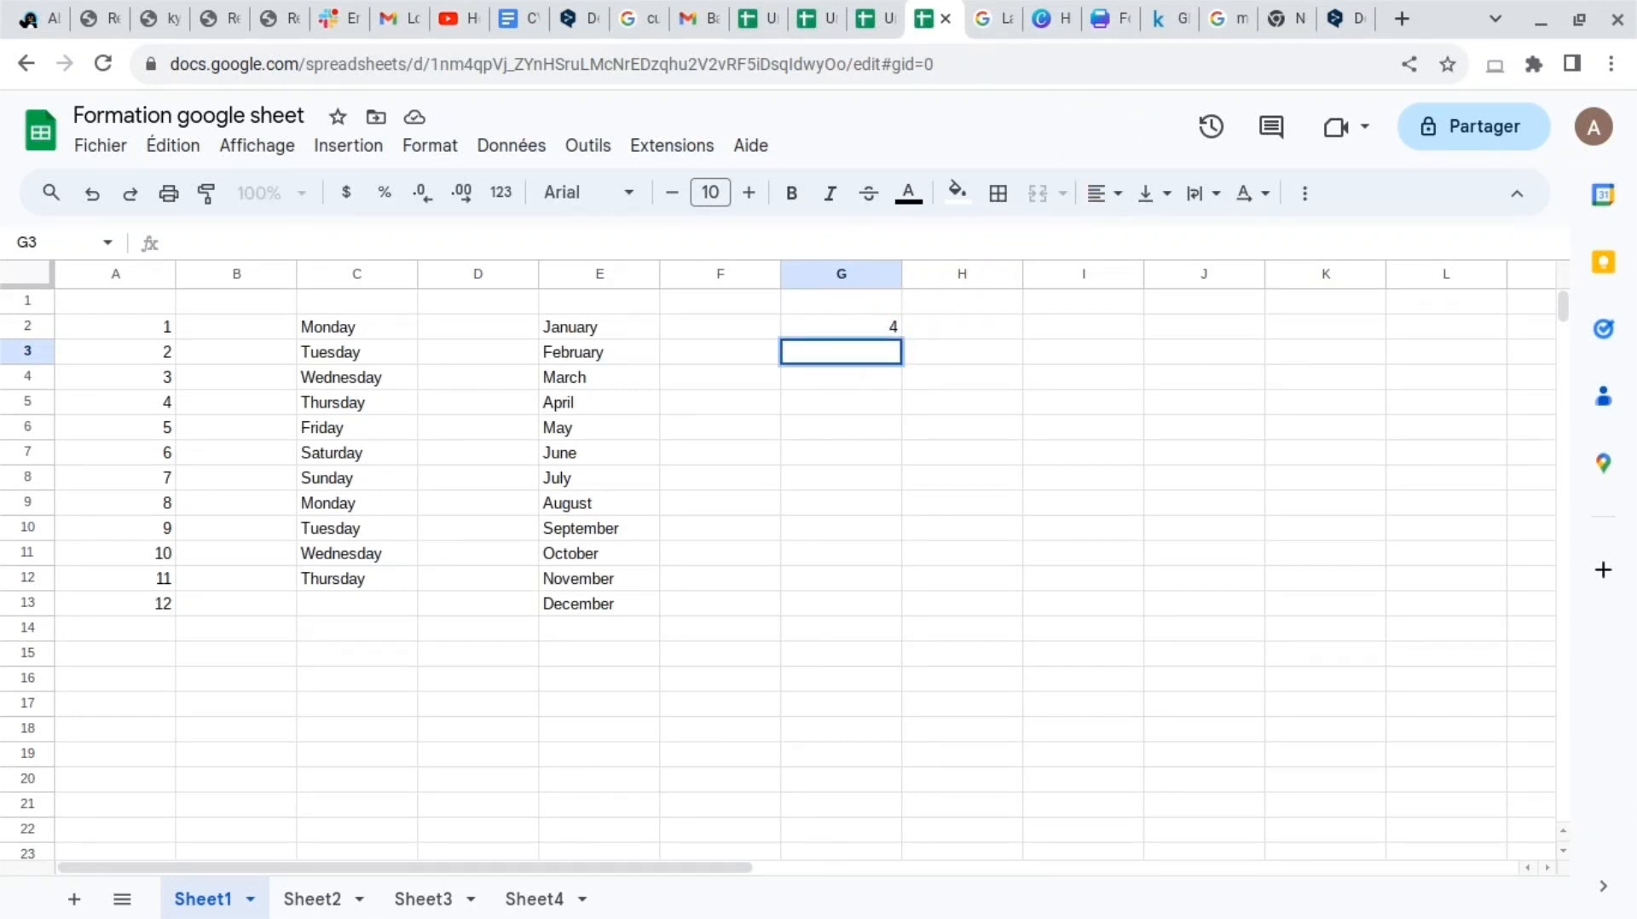
type("=")
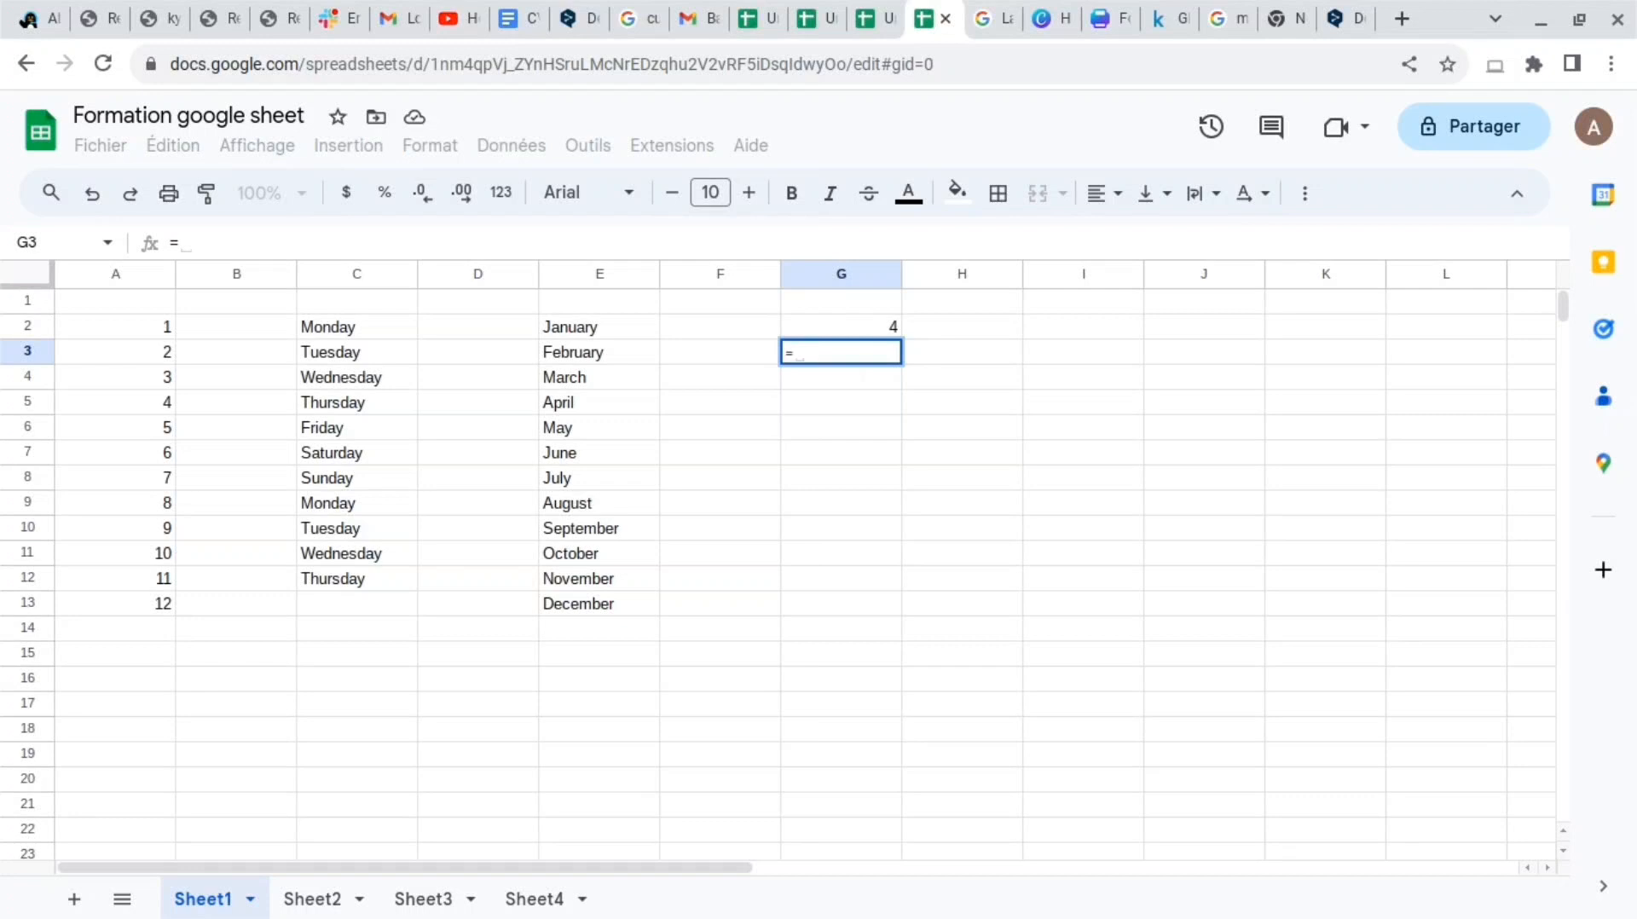
type("4")
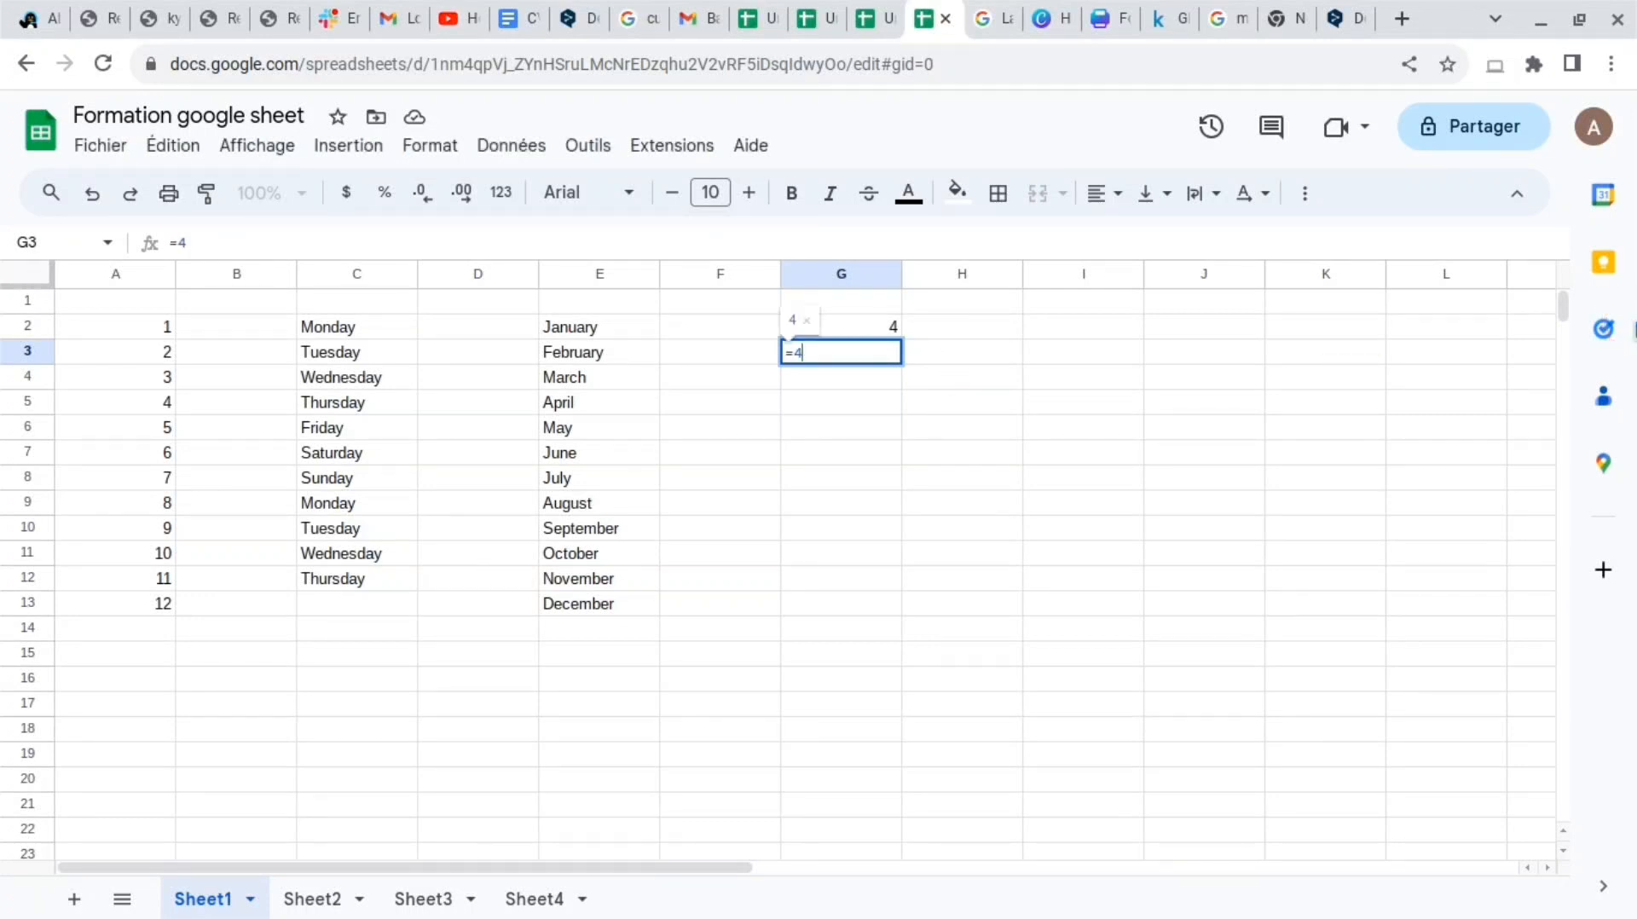
type("/")
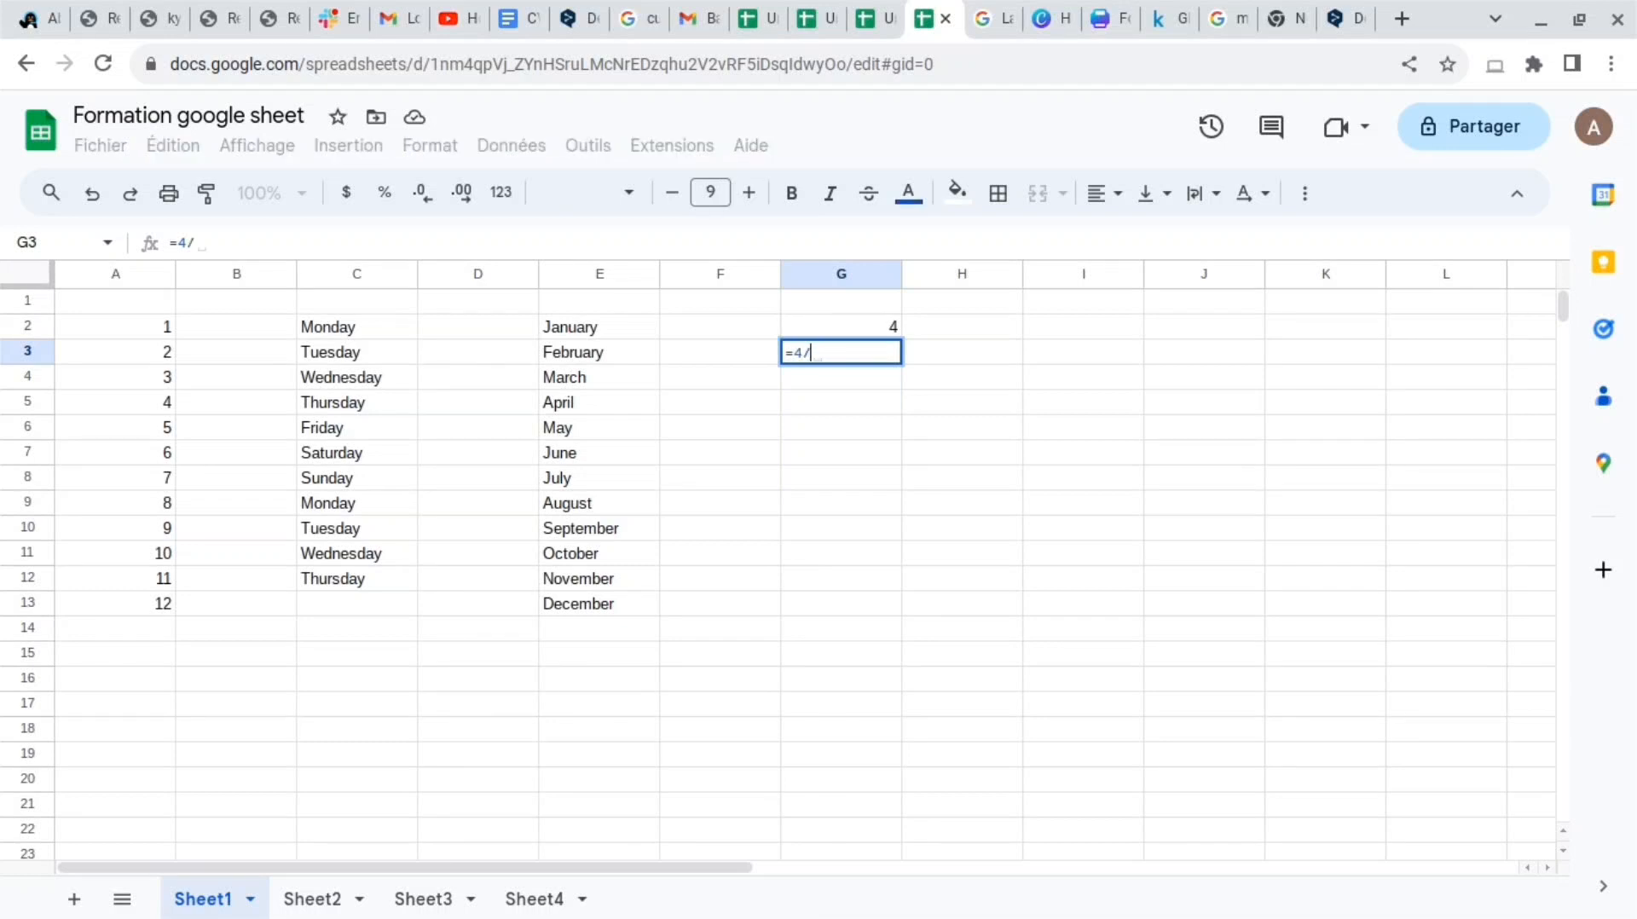
type("2")
key("Return")
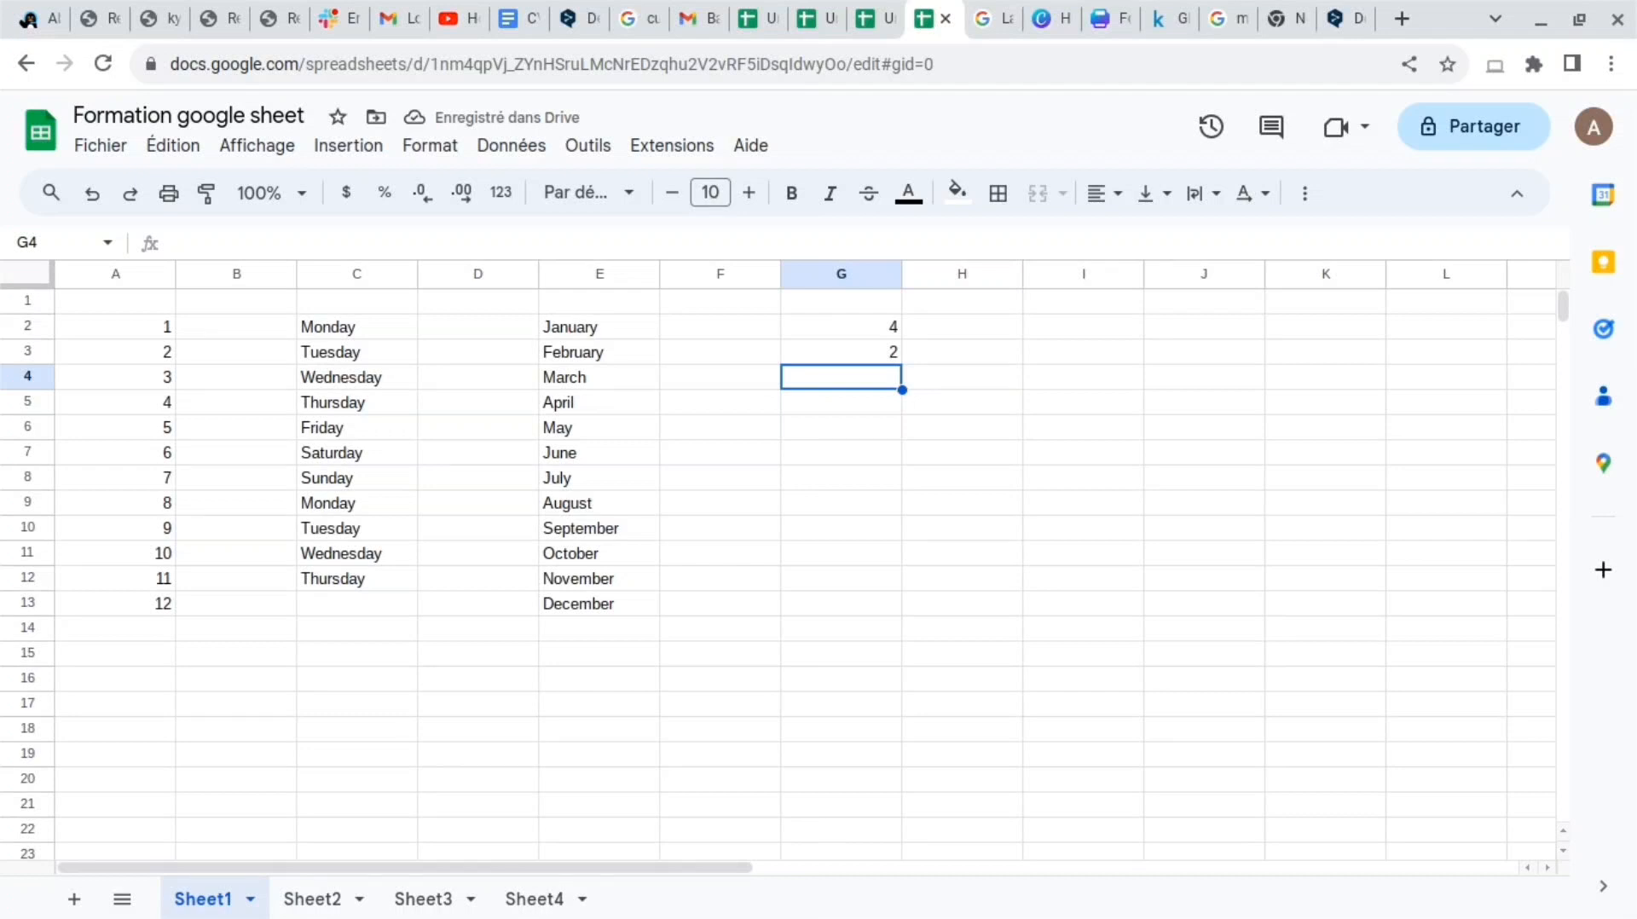
Calculate a multiplication in cell G4 with the formula =4*4
type("=")
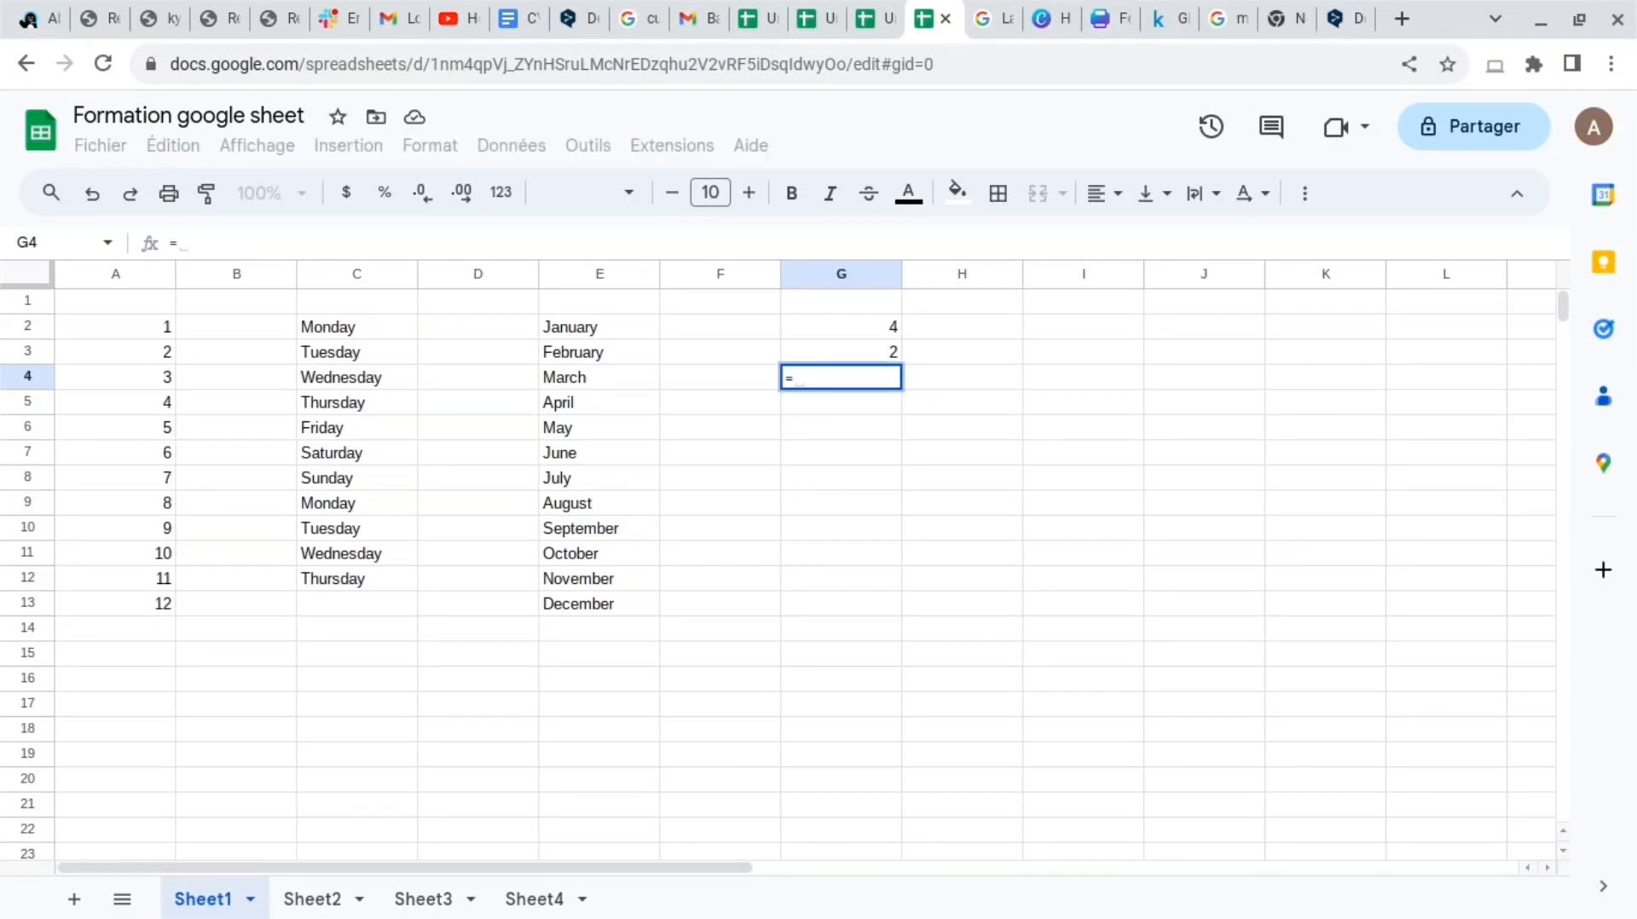
type("4*4")
key("Return")
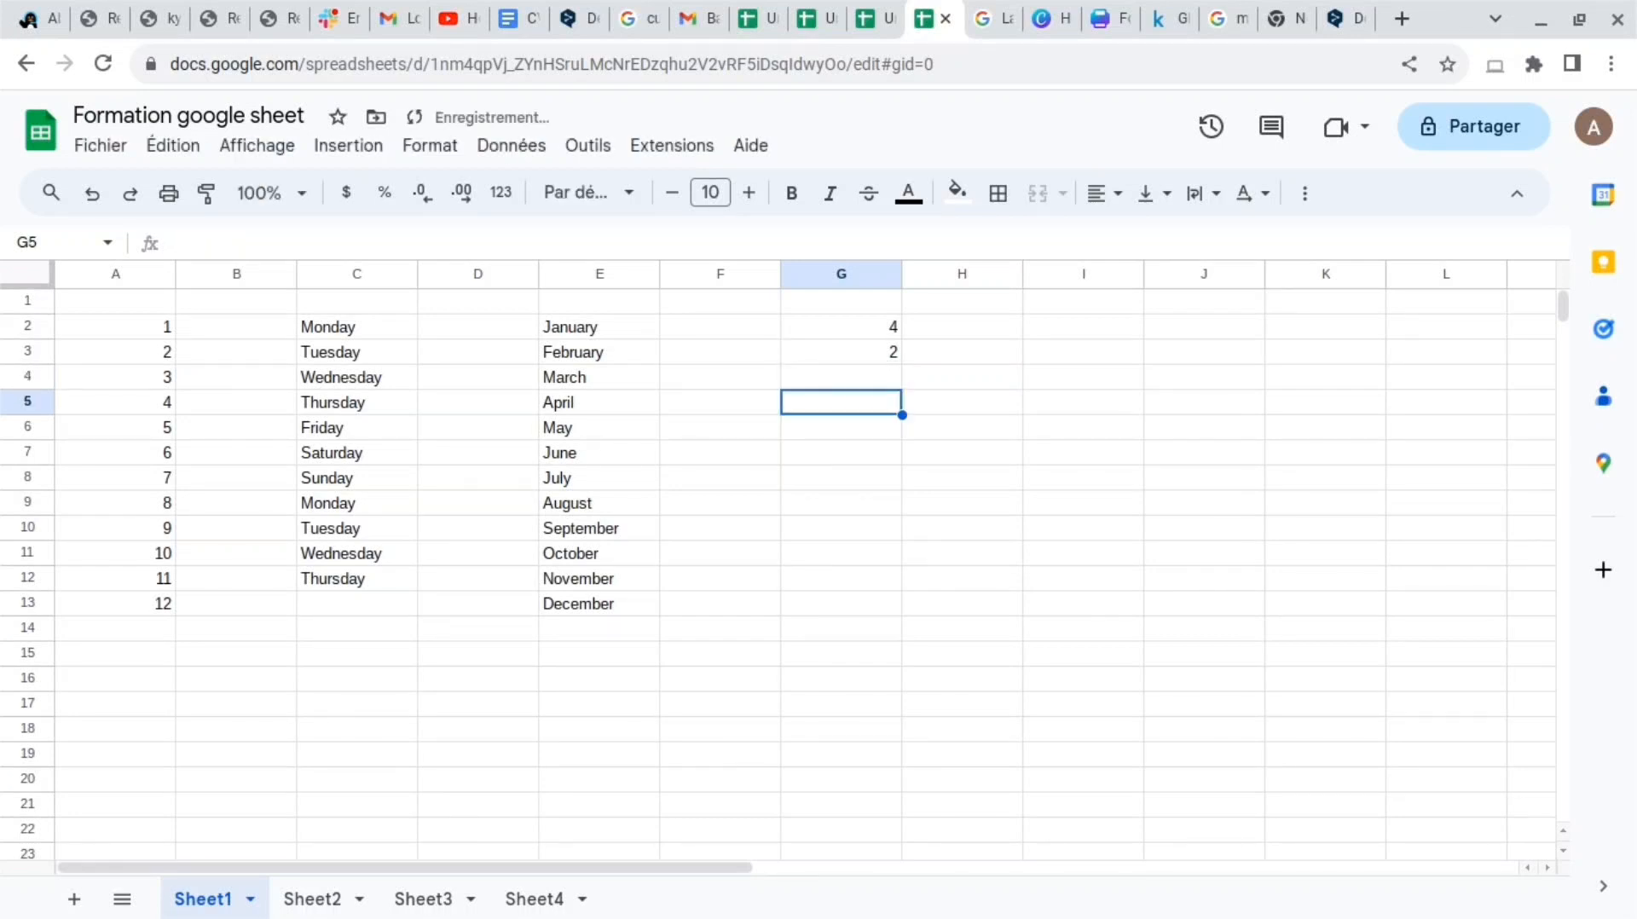